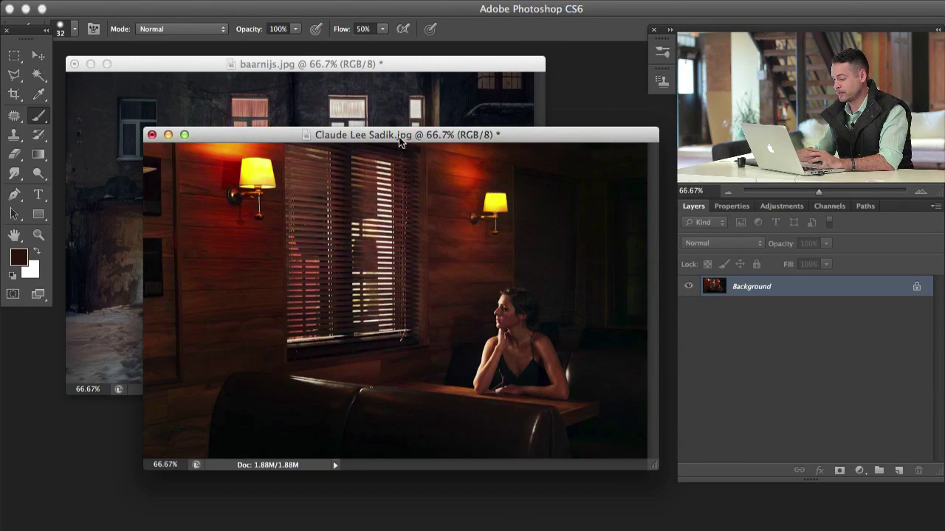
- Rearrange the cafe and snowy-building document windows, ending with the cafe photo in front
{"action": "left_click_drag", "start_coordinate": [403, 137], "coordinate": [383, 113]}
{"action": "left_click_drag", "start_coordinate": [363, 68], "coordinate": [369, 67]}
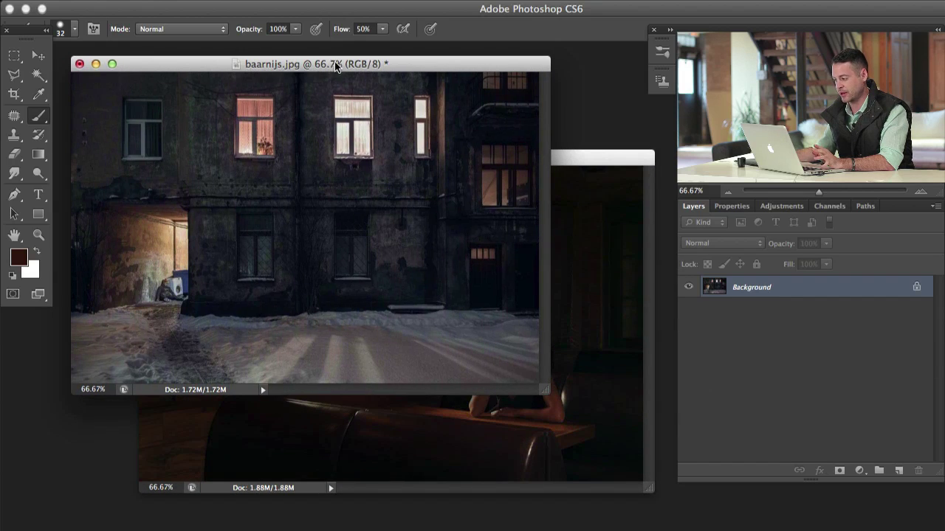
{"action": "left_click_drag", "start_coordinate": [361, 66], "coordinate": [354, 66]}
{"action": "left_click_drag", "start_coordinate": [556, 155], "coordinate": [556, 151]}
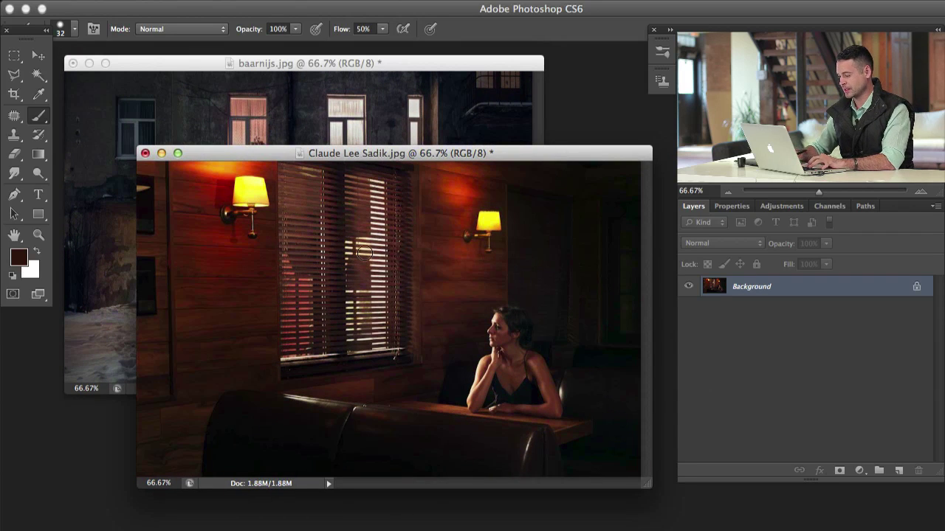
- Show the cafe photo alone in full-screen mode at 100%, panned toward the blinds
{"action": "key", "text": "f"}
{"action": "key", "text": "super+plus"}
{"action": "left_click_drag", "start_coordinate": [408, 279], "coordinate": [328, 276]}
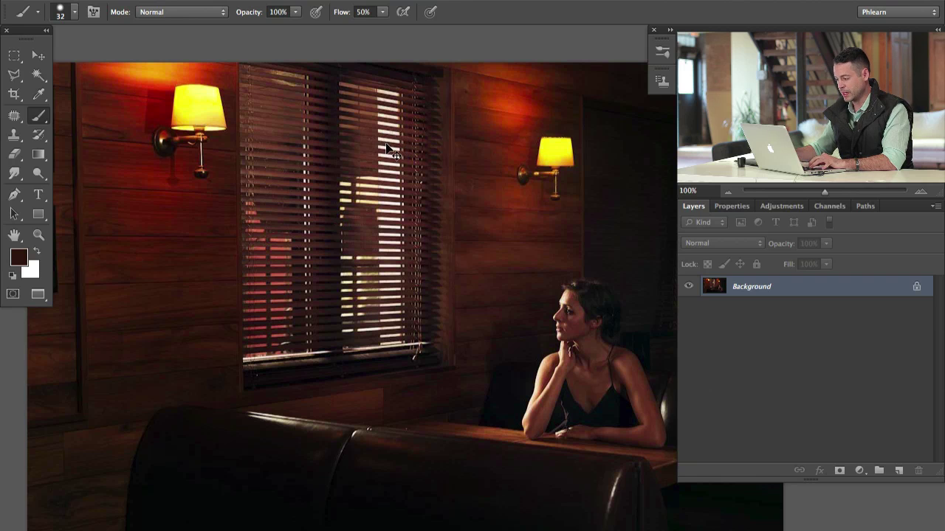
{"action": "key", "text": "super+plus"}
{"action": "key", "text": "l"}
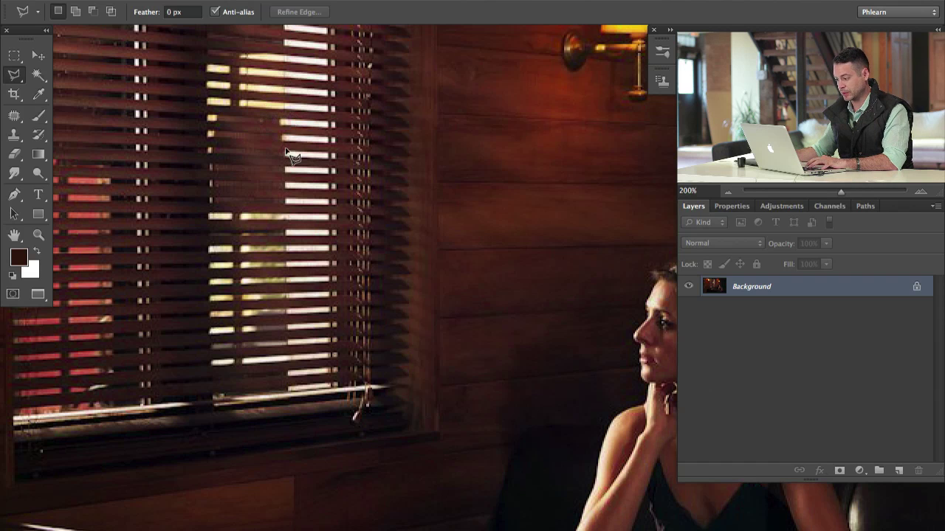
{"action": "left_click_drag", "start_coordinate": [299, 163], "coordinate": [358, 198]}
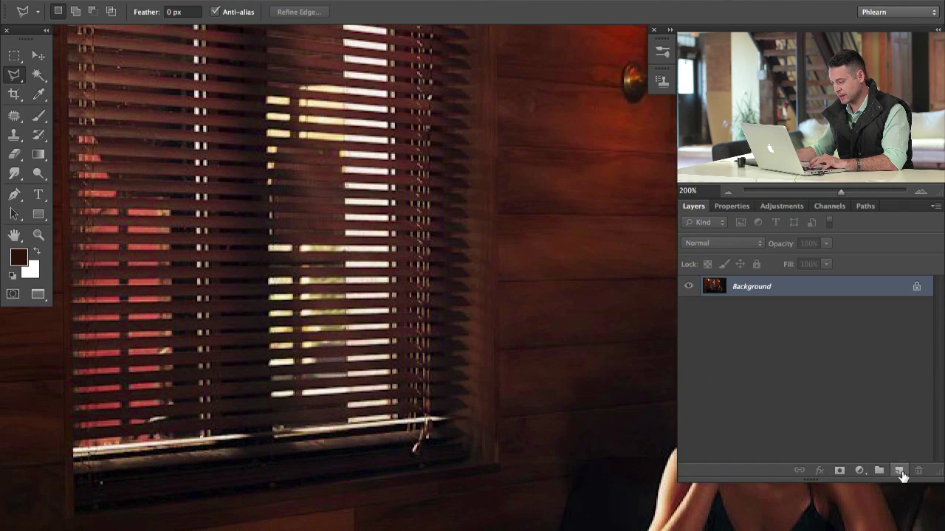
{"action": "left_click", "coordinate": [899, 470]}
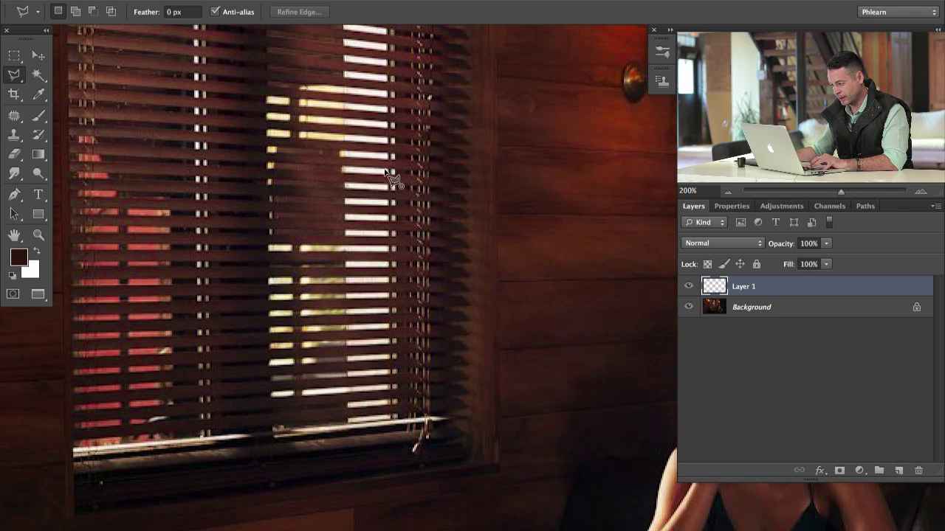
{"action": "left_click", "coordinate": [344, 165]}
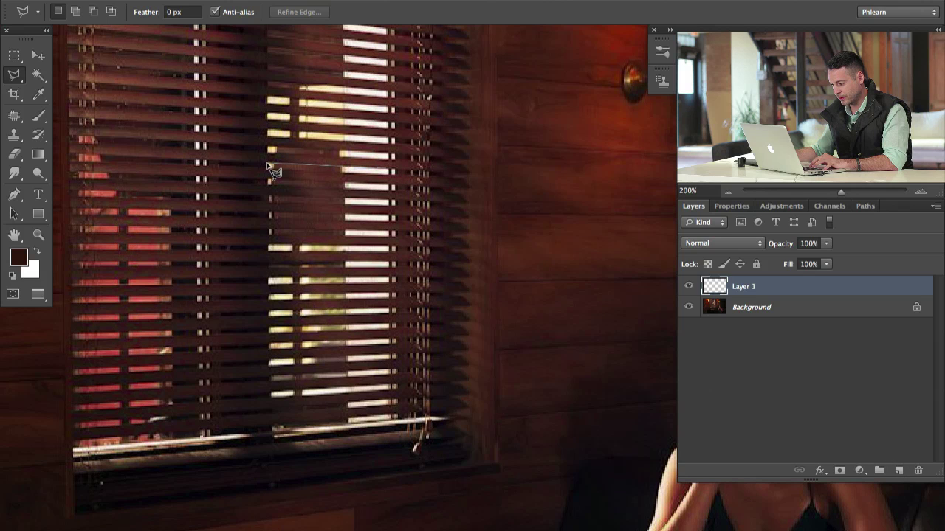
{"action": "left_click", "coordinate": [266, 168]}
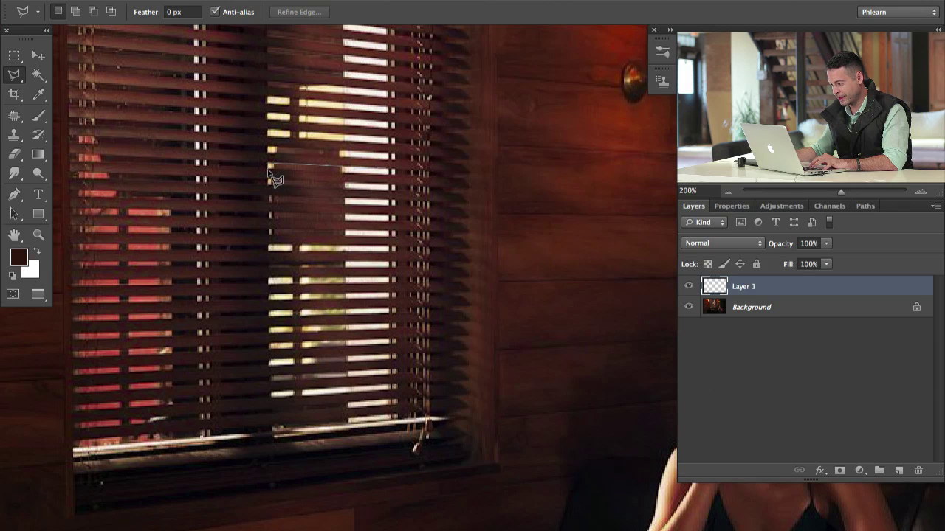
{"action": "left_click", "coordinate": [384, 173]}
{"action": "key", "text": "b"}
{"action": "left_click", "coordinate": [373, 156], "text": "alt"}
{"action": "left_click_drag", "start_coordinate": [373, 170], "coordinate": [294, 172]}
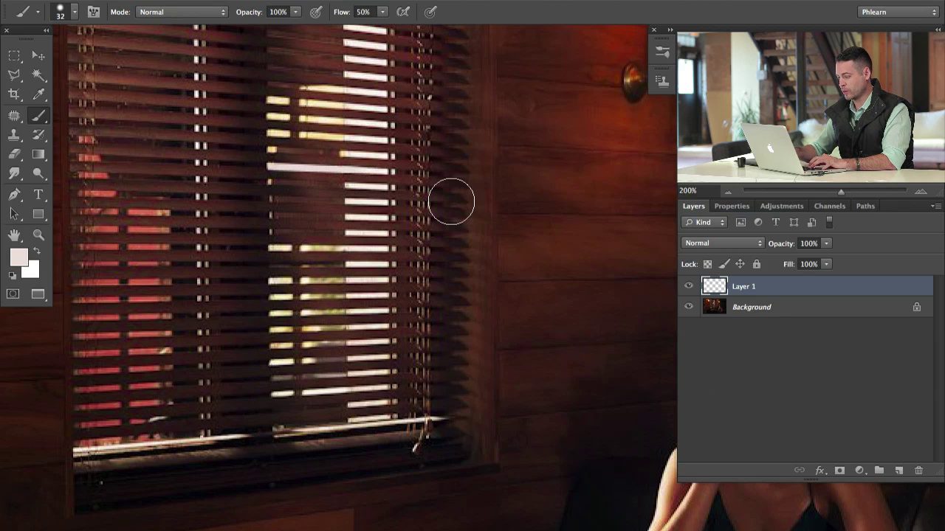
{"action": "key", "text": "super+minus"}
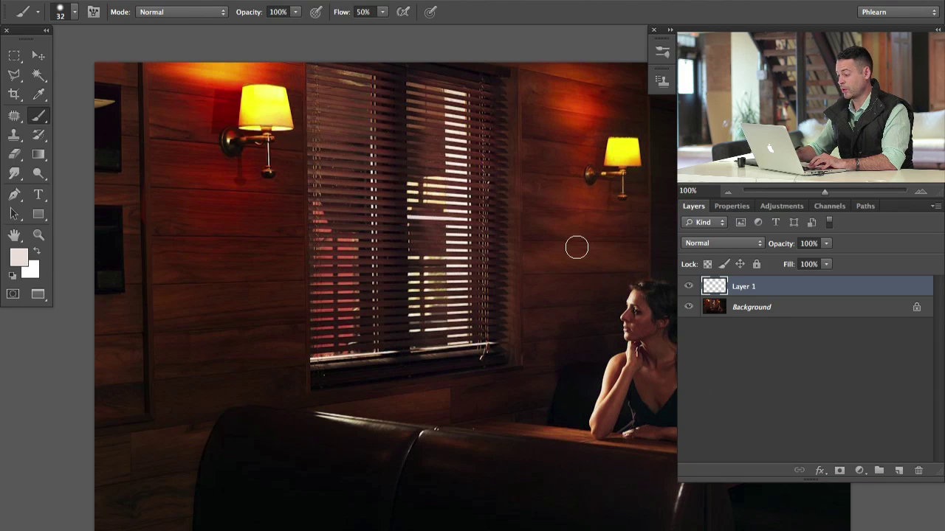
{"action": "key", "text": "super+z"}
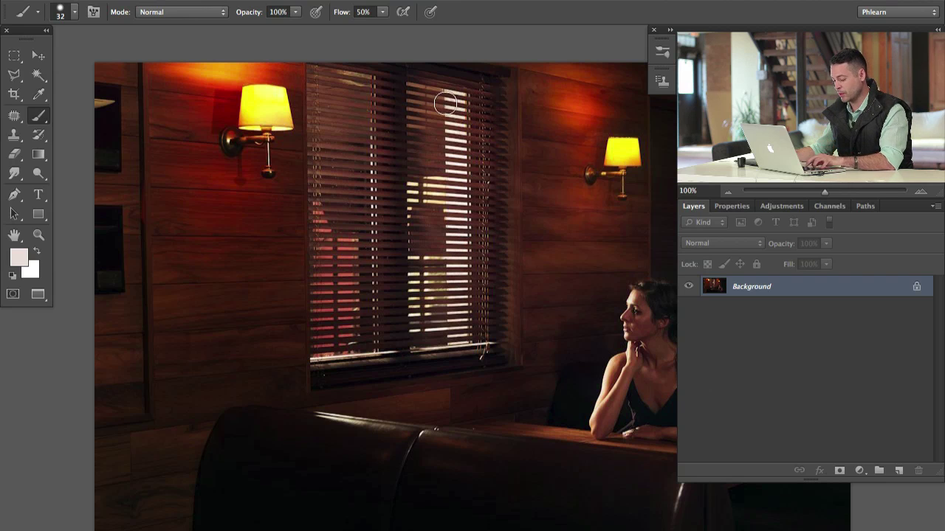
- Exit full screen, zoom the cafe photo to 66.7%, and bring the snowy-building photo forward
{"action": "key", "text": "f"}
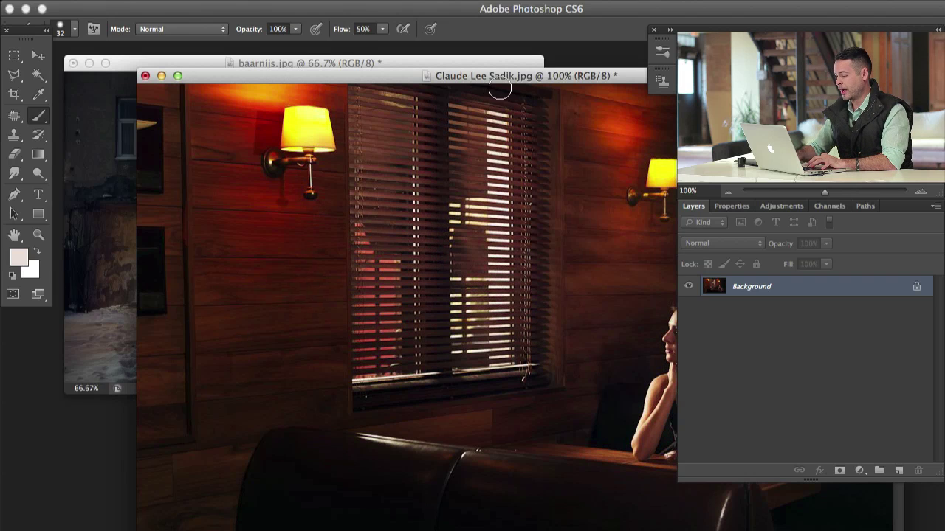
{"action": "key", "text": "super+minus"}
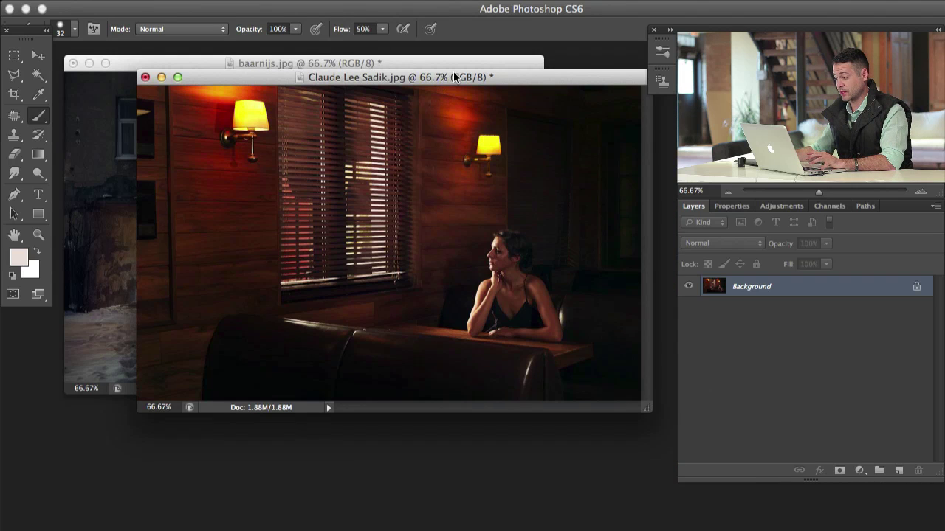
{"action": "left_click_drag", "start_coordinate": [452, 76], "coordinate": [447, 90]}
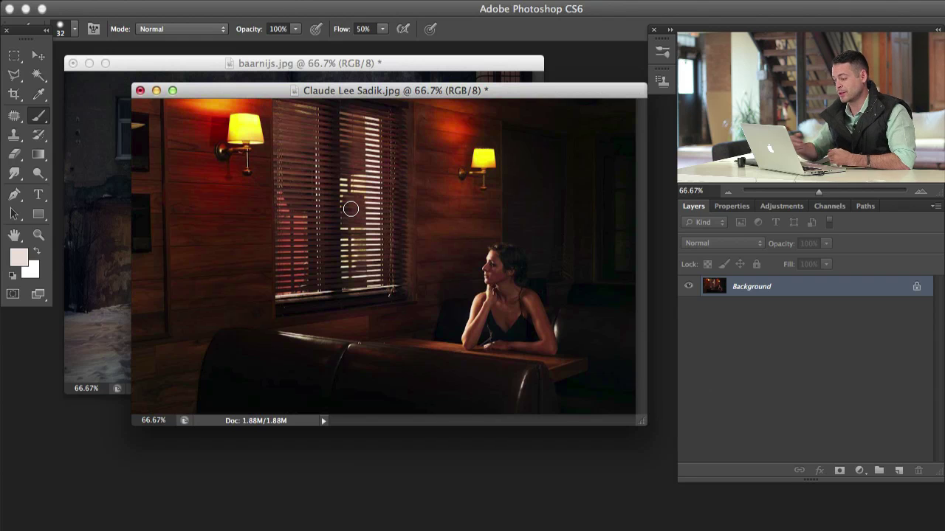
{"action": "left_click_drag", "start_coordinate": [432, 63], "coordinate": [437, 62]}
{"action": "left_click_drag", "start_coordinate": [570, 90], "coordinate": [581, 140]}
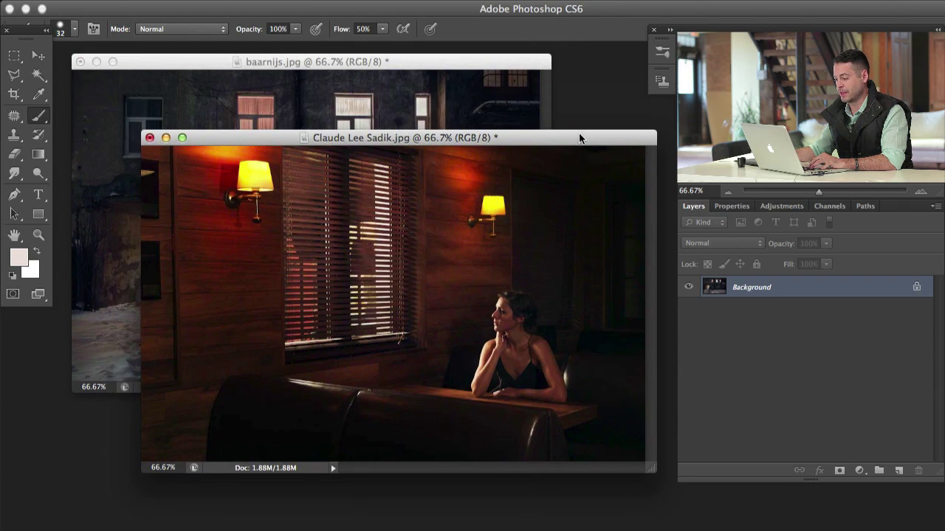
{"action": "left_click_drag", "start_coordinate": [455, 65], "coordinate": [445, 72]}
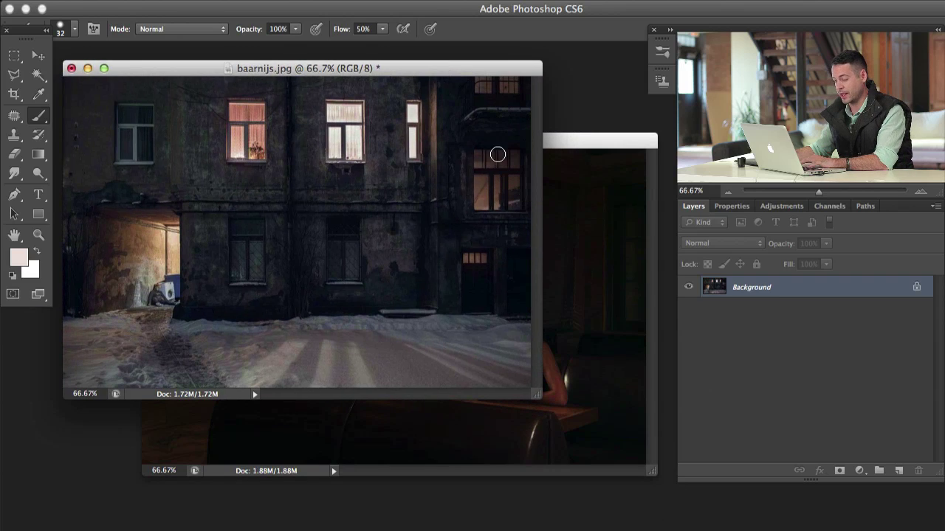
- Marquee-select the lit curtained window in baarnijs.jpg and drag it into the cafe photo as Layer 1
{"action": "key", "text": "m"}
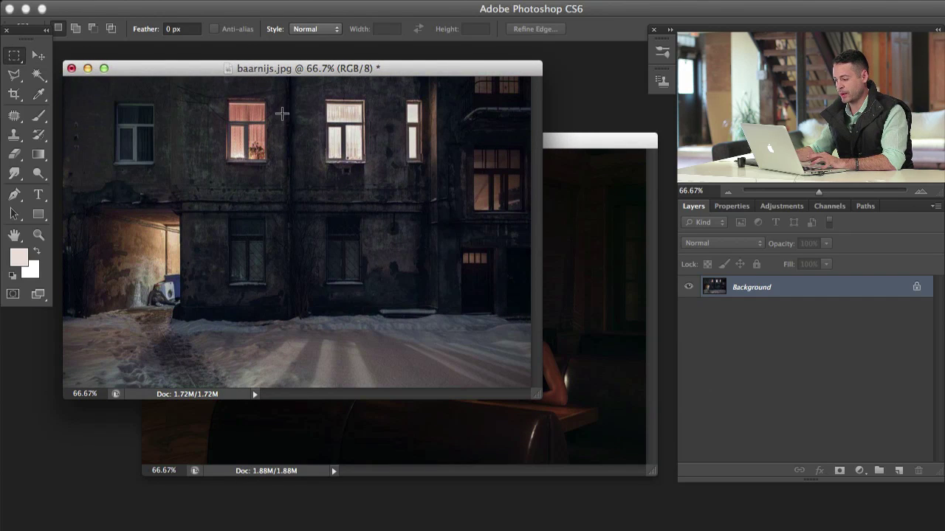
{"action": "left_click_drag", "start_coordinate": [210, 89], "coordinate": [281, 177]}
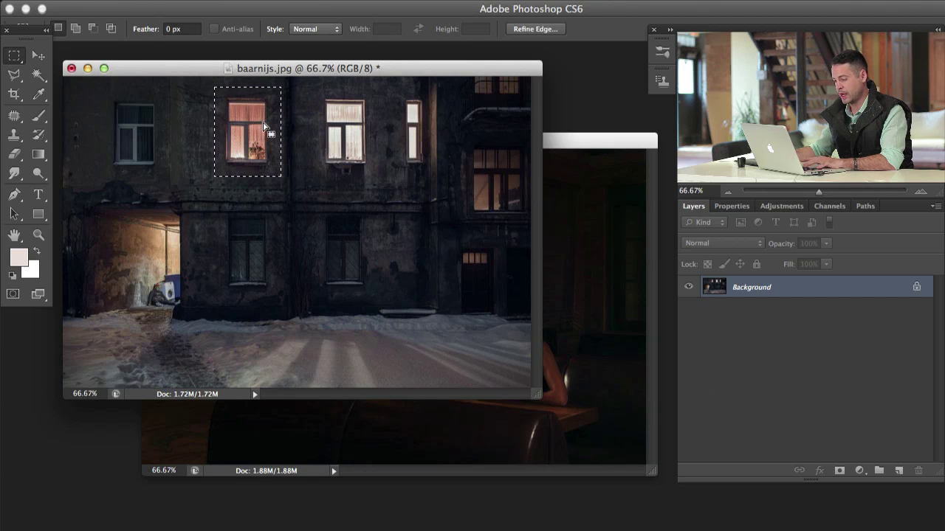
{"action": "key", "text": "v"}
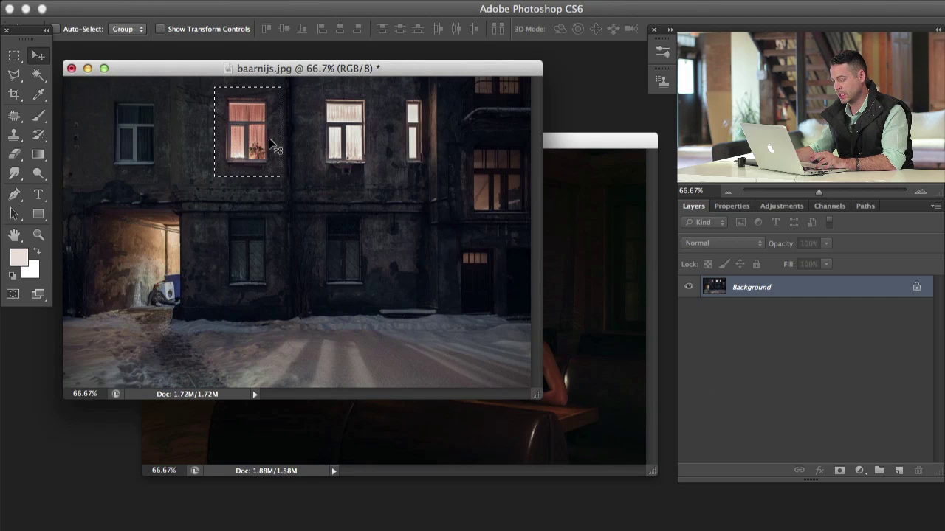
{"action": "left_click_drag", "start_coordinate": [270, 144], "coordinate": [373, 248]}
{"action": "left_click_drag", "start_coordinate": [567, 258], "coordinate": [392, 259]}
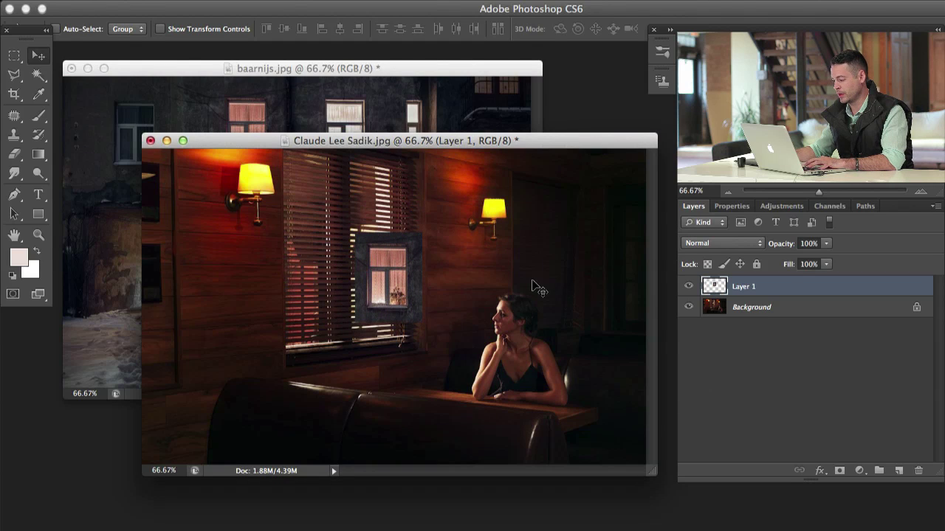
- Show the cafe photo full-screen and inspect the pasted window at 100%, then return to 66.67%
{"action": "key", "text": "f"}
{"action": "left_click_drag", "start_coordinate": [527, 287], "coordinate": [423, 259]}
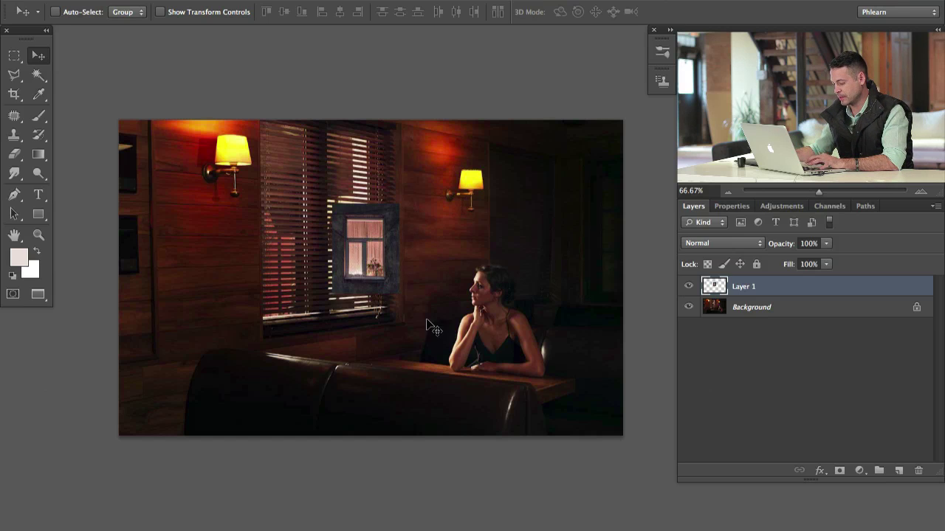
{"action": "key", "text": "ctrl+plus"}
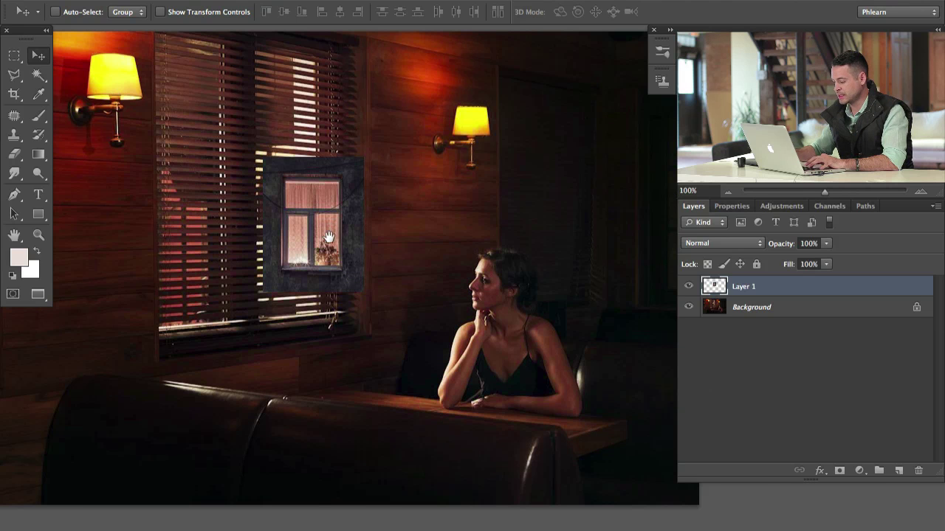
{"action": "left_click_drag", "start_coordinate": [333, 242], "coordinate": [398, 273]}
{"action": "key", "text": "ctrl+minus"}
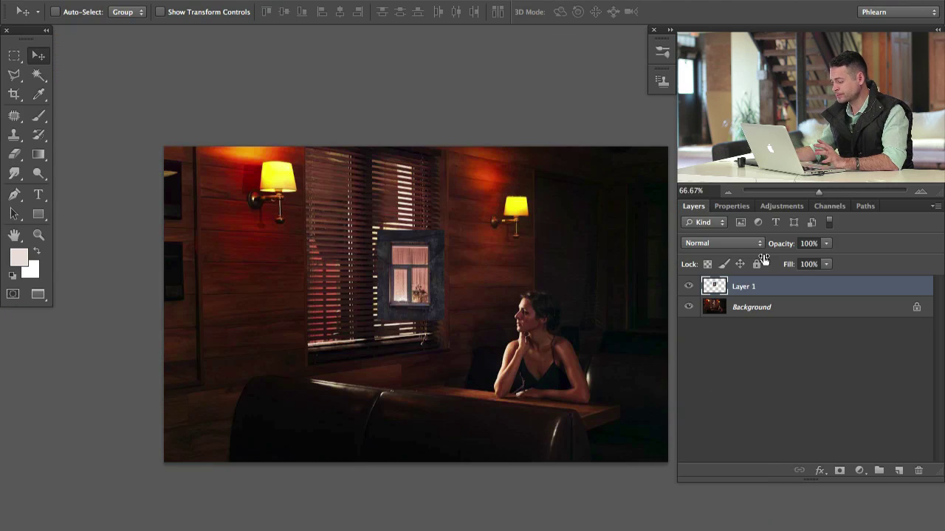
- Toggle Layer 1 off and on to compare, then make the Background layer active
{"action": "left_click", "coordinate": [689, 286]}
{"action": "left_click", "coordinate": [690, 286]}
{"action": "left_click", "coordinate": [781, 305]}
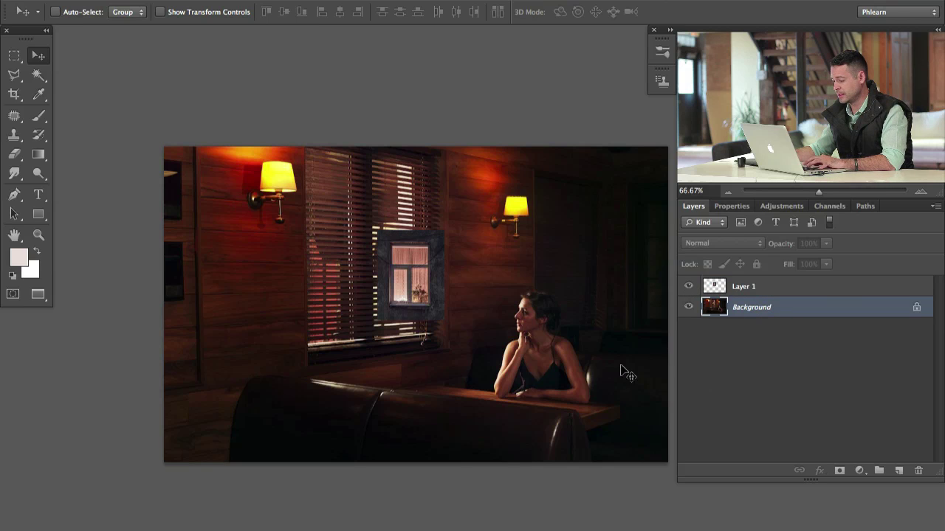
{"action": "scroll", "coordinate": [561, 295], "scroll_direction": "right", "scroll_amount": 2}
{"action": "scroll", "coordinate": [561, 295], "scroll_direction": "down", "scroll_amount": 1}
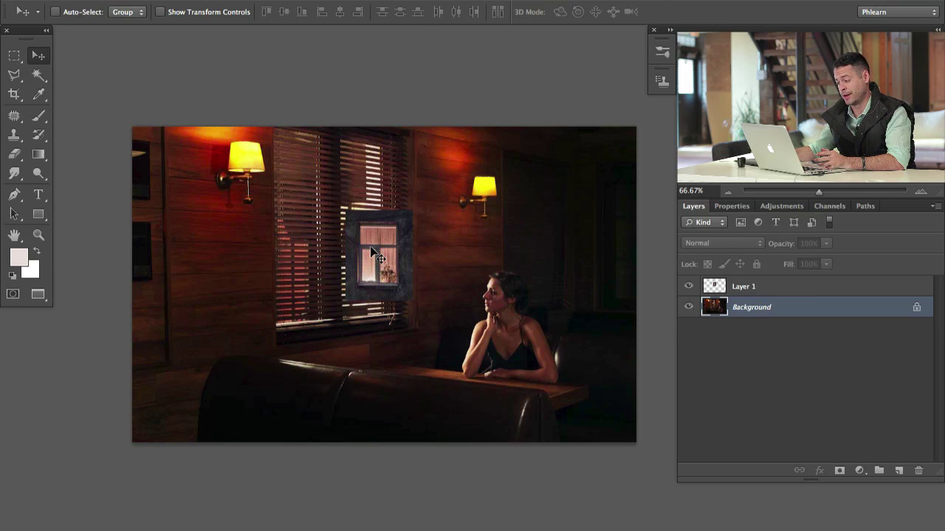
- Unlock the Background into Layer 0 and scale the cafe photo to about 64% around its centre
{"action": "left_click_drag", "start_coordinate": [436, 319], "coordinate": [451, 282]}
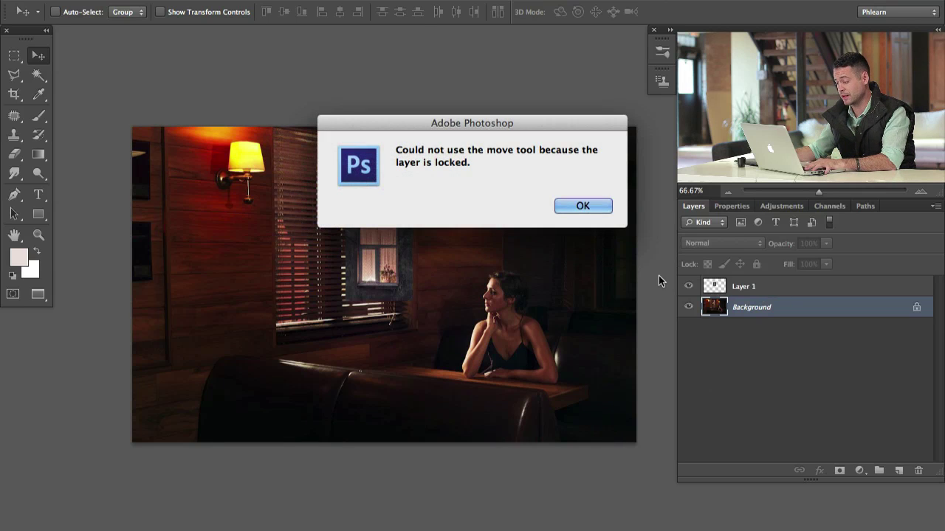
{"action": "key", "text": "Return"}
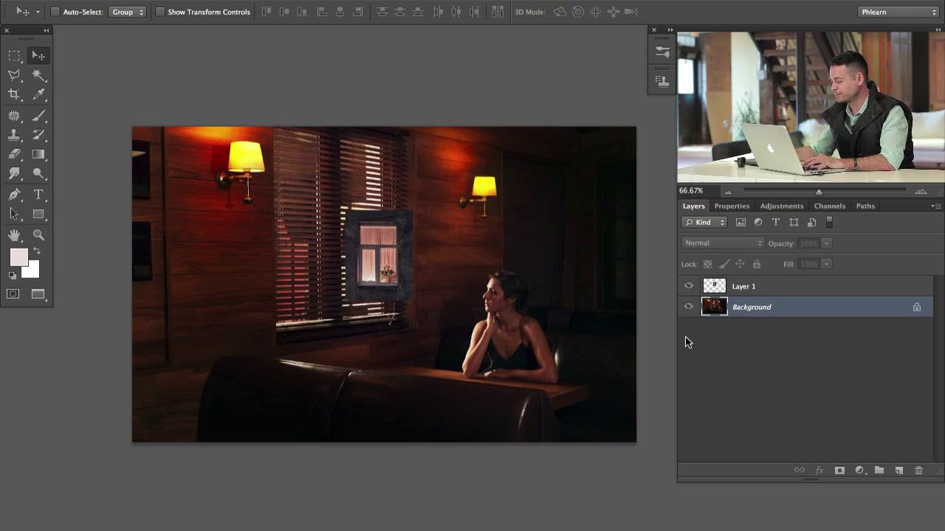
{"action": "scroll", "coordinate": [646, 357], "scroll_direction": "down", "scroll_amount": 1}
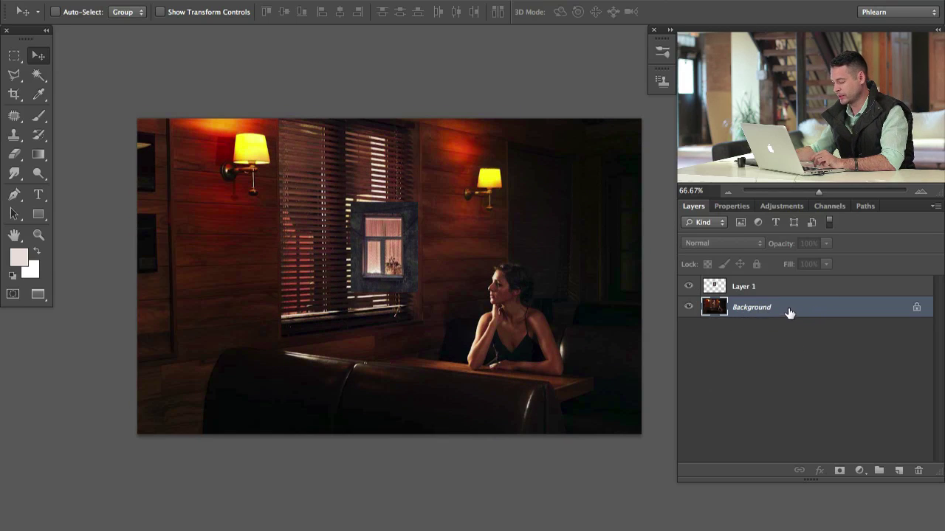
{"action": "double_click", "coordinate": [862, 309]}
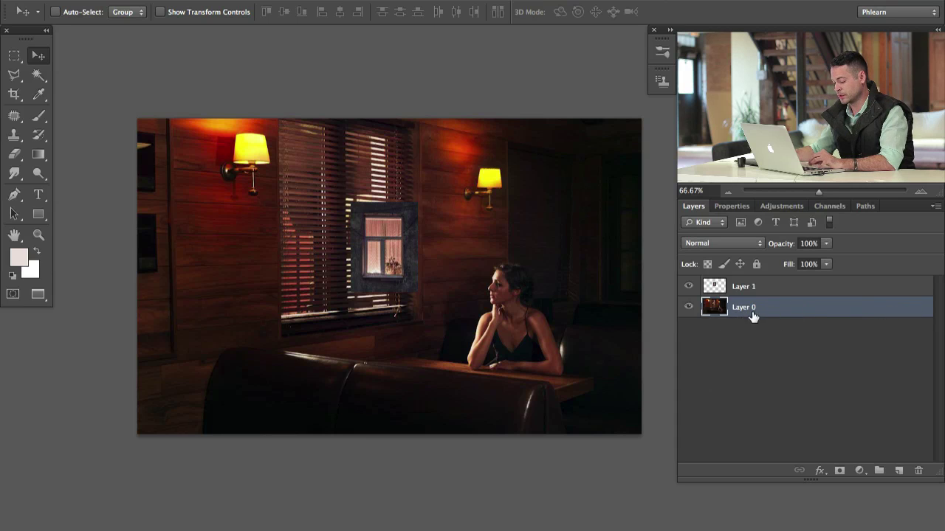
{"action": "key", "text": "ctrl+t"}
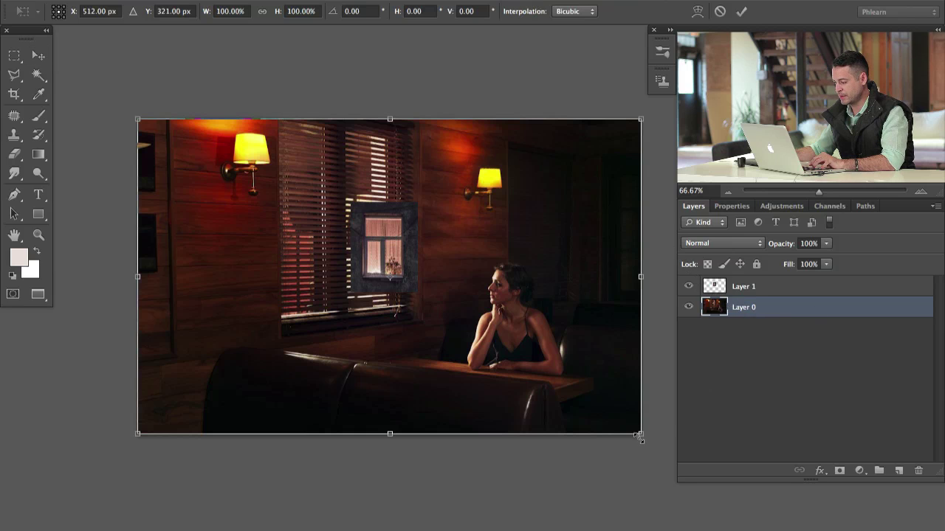
{"action": "left_click_drag", "start_coordinate": [640, 436], "coordinate": [551, 378]}
{"action": "key", "text": "Return"}
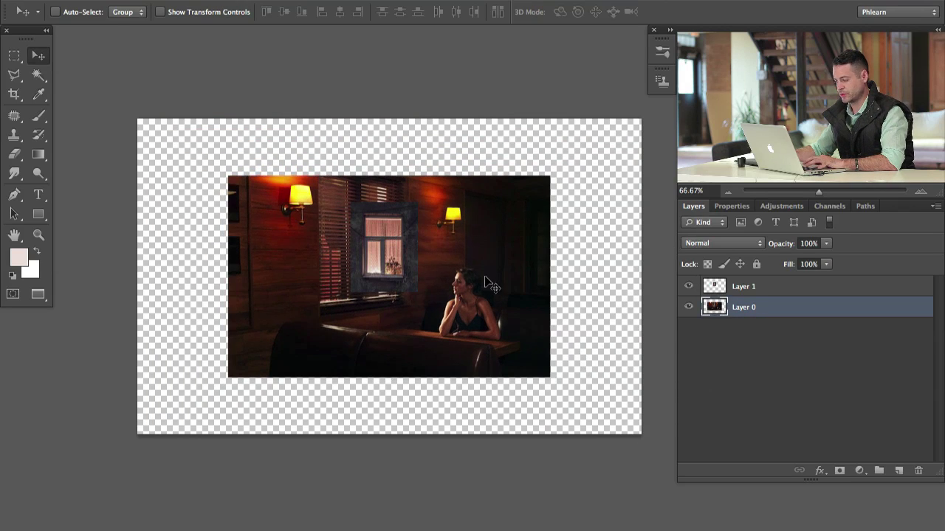
- Crop the canvas to the scaled photo's outline with Image > Crop, then deselect
{"action": "left_click", "coordinate": [715, 309], "text": "super"}
{"action": "left_click", "coordinate": [186, 3]}
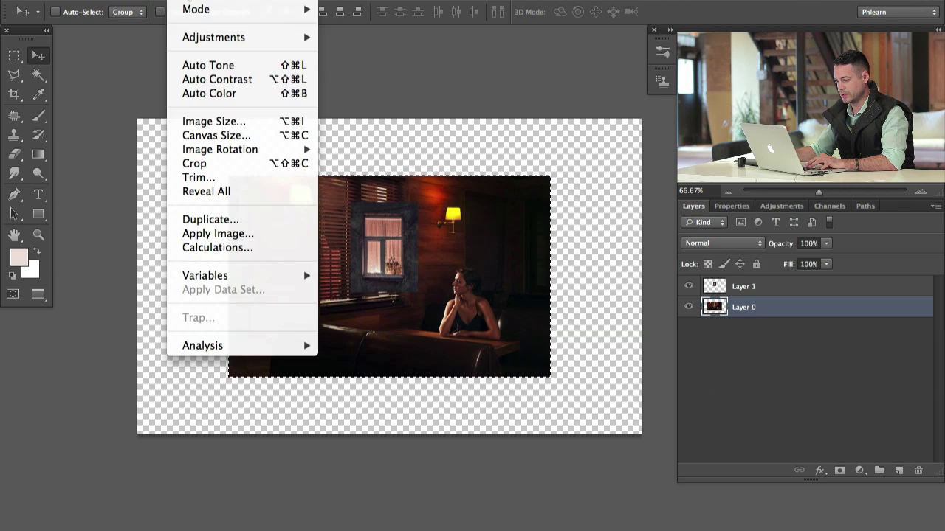
{"action": "left_click", "coordinate": [195, 163]}
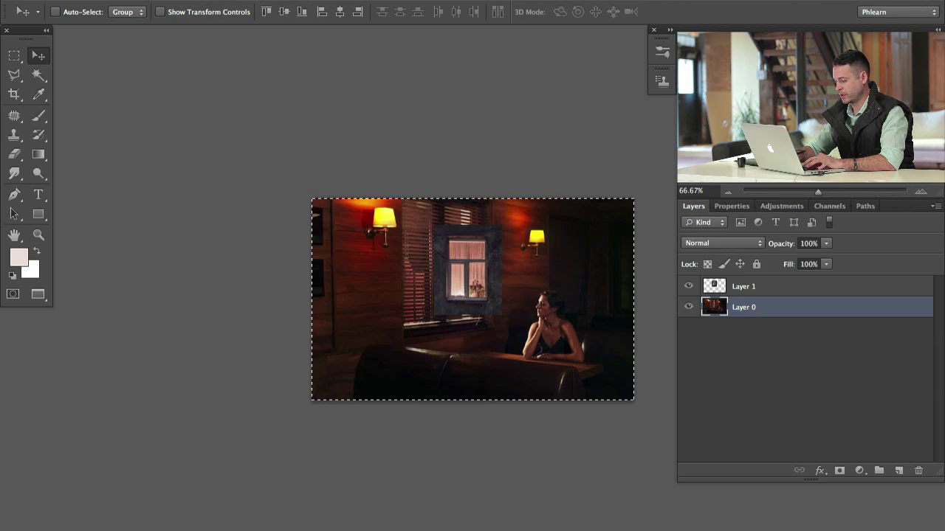
{"action": "key", "text": "ctrl+d"}
{"action": "key", "text": "ctrl+equal"}
{"action": "key", "text": "ctrl+equal"}
{"action": "key", "text": "ctrl+minus"}
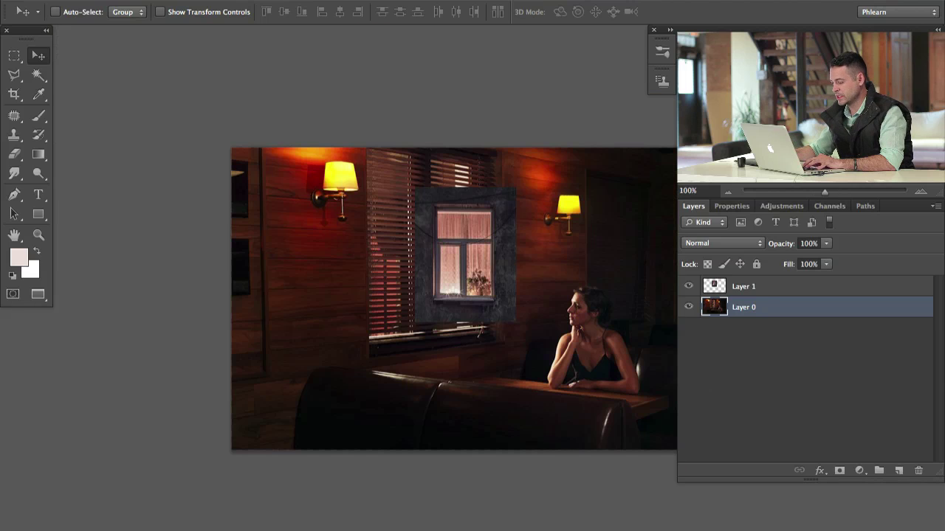
{"action": "left_click_drag", "start_coordinate": [455, 337], "coordinate": [401, 320]}
- Move the Layer 1 lit window right and down, then zoom in on the blinds
{"action": "left_click", "coordinate": [745, 287]}
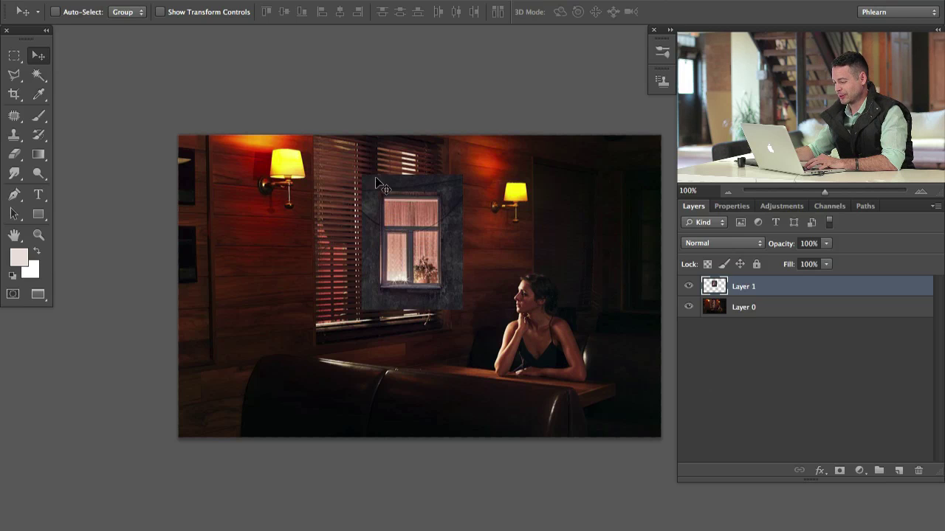
{"action": "left_click_drag", "start_coordinate": [445, 270], "coordinate": [552, 290]}
{"action": "scroll", "coordinate": [460, 272], "scroll_direction": "up", "scroll_amount": 1}
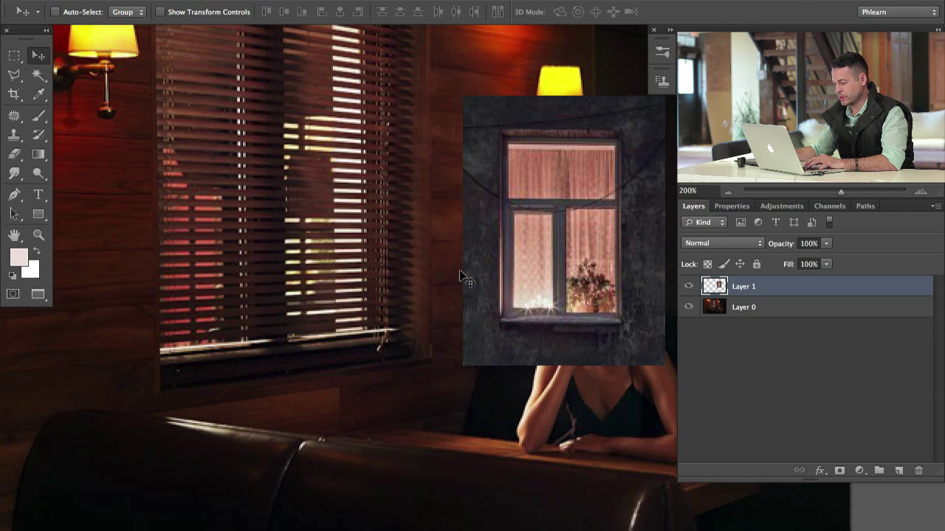
{"action": "left_click_drag", "start_coordinate": [410, 346], "coordinate": [417, 467]}
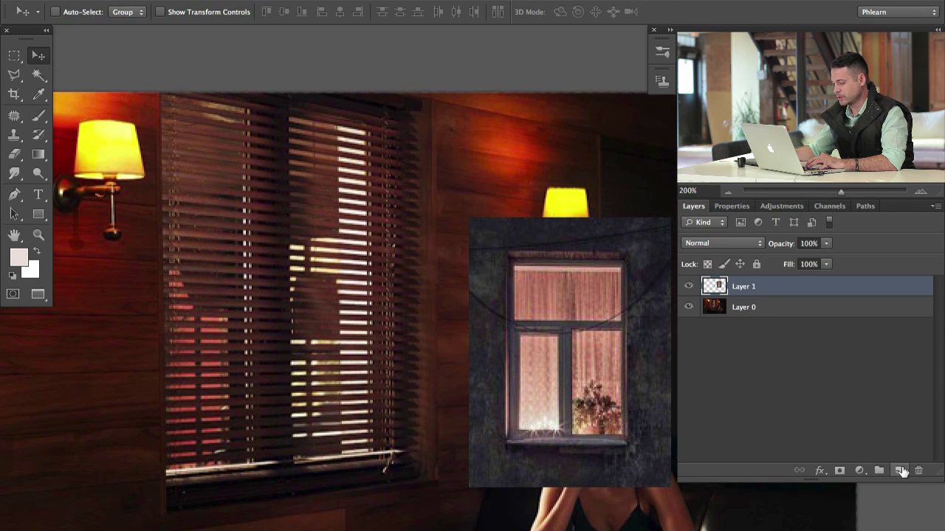
- On a new Layer 2, fill a thin Polygonal Lasso line along the blinds' lower sill with green
{"action": "left_click", "coordinate": [899, 470]}
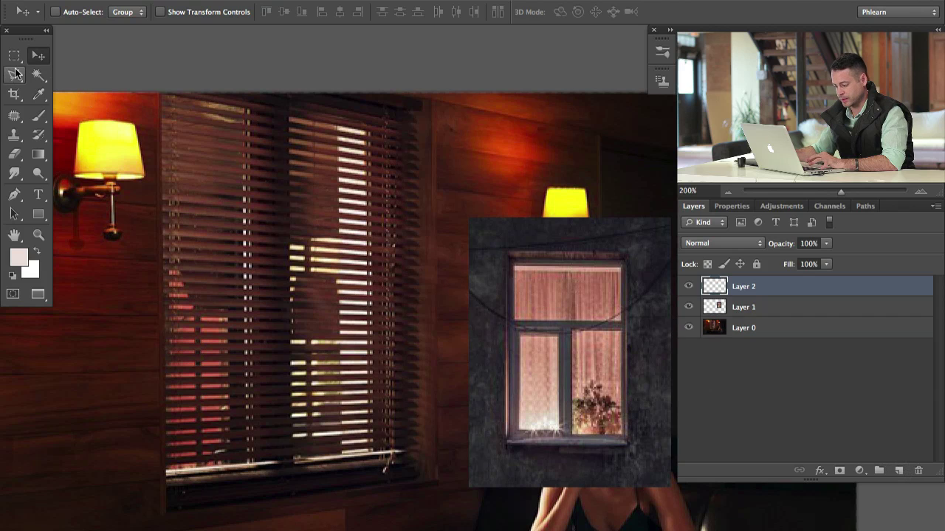
{"action": "left_click", "coordinate": [14, 74]}
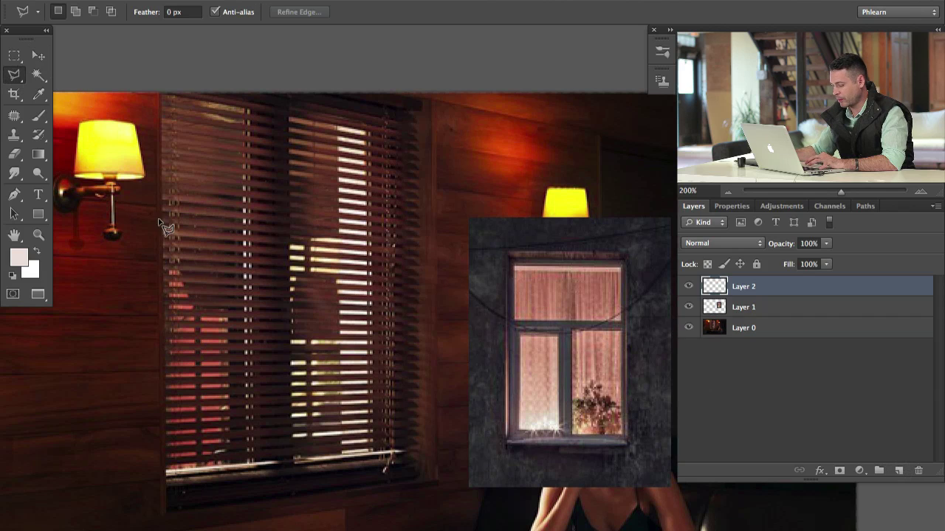
{"action": "left_click", "coordinate": [166, 474]}
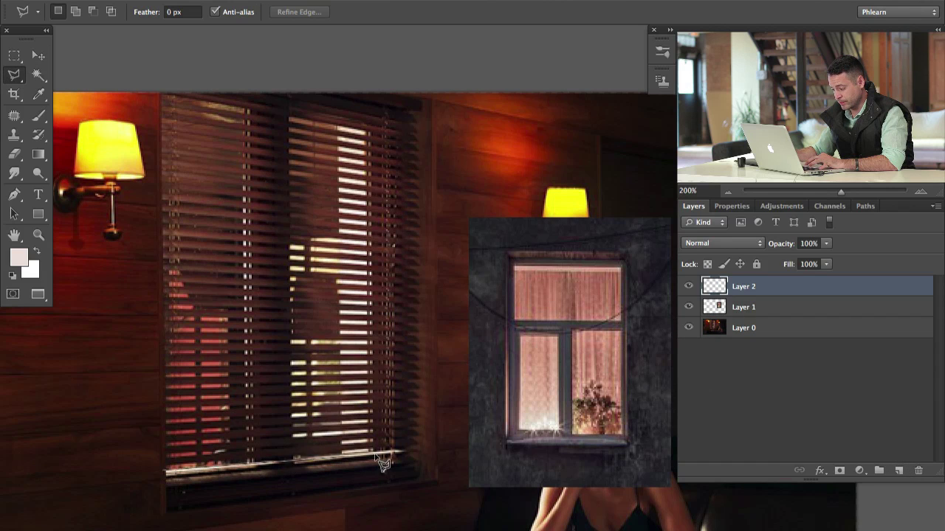
{"action": "double_click", "coordinate": [614, 435]}
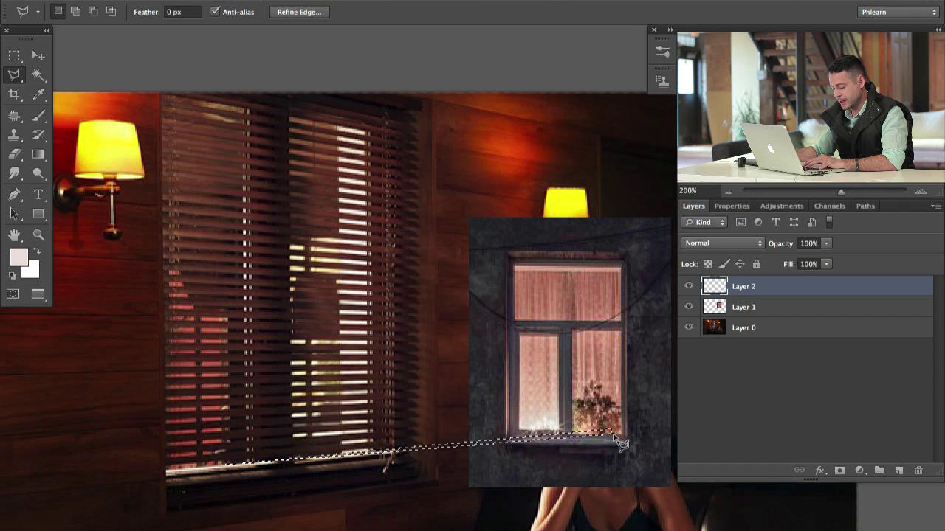
{"action": "left_click", "coordinate": [19, 257]}
{"action": "left_click", "coordinate": [218, 354]}
{"action": "left_click", "coordinate": [197, 227]}
{"action": "left_click", "coordinate": [354, 217]}
{"action": "key", "text": "alt+BackSpace"}
{"action": "key", "text": "super+d"}
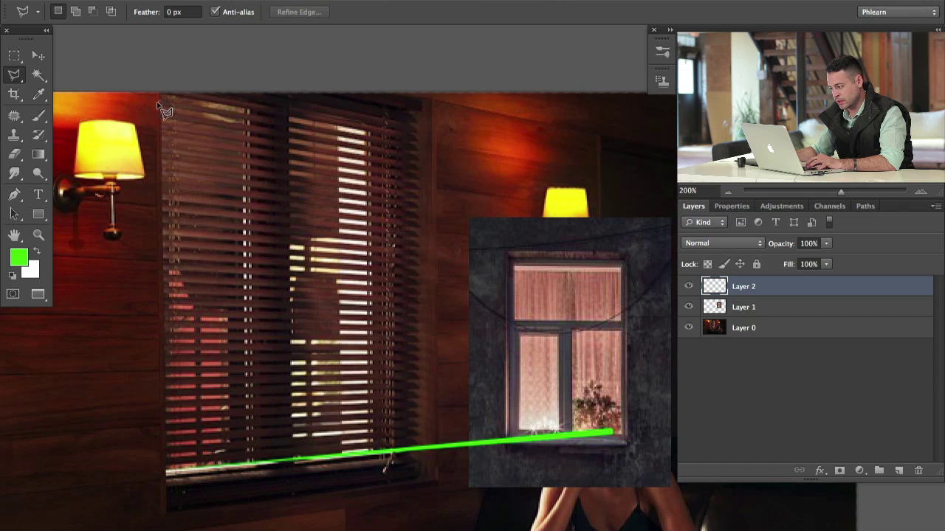
- Draw a second thin green line along the blinds' top edge
{"action": "left_click", "coordinate": [158, 99]}
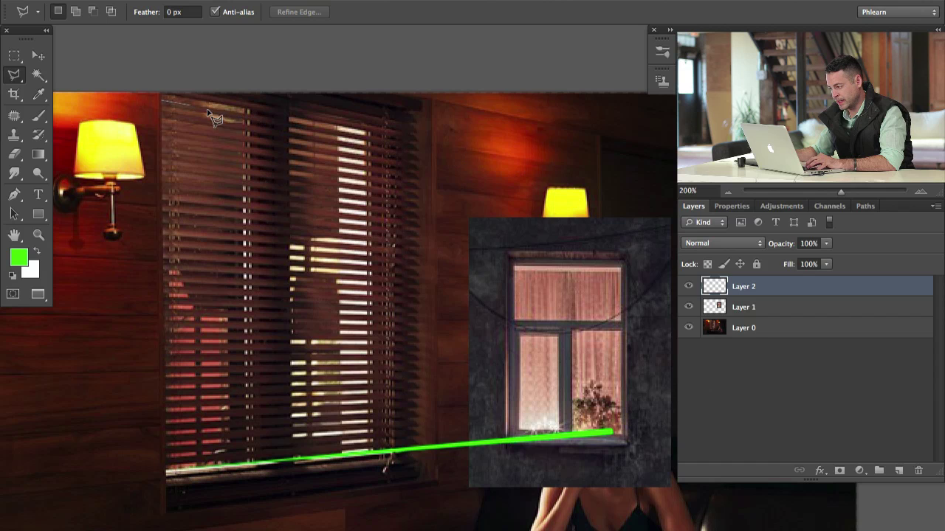
{"action": "left_click", "coordinate": [611, 175]}
{"action": "double_click", "coordinate": [611, 179]}
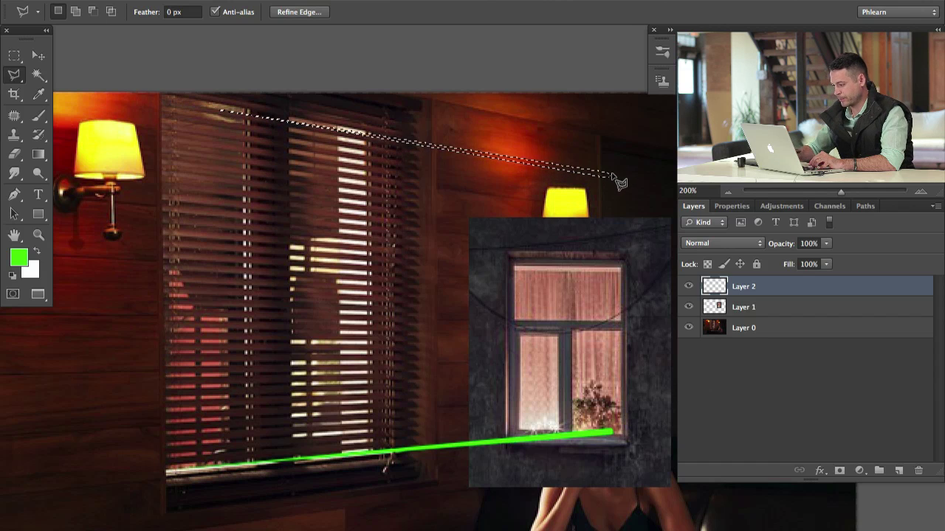
{"action": "key", "text": "alt+BackSpace"}
{"action": "key", "text": "ctrl+d"}
- Zoom out to 100%, check the green guide lines, and hide the window layer
{"action": "key", "text": "ctrl+minus"}
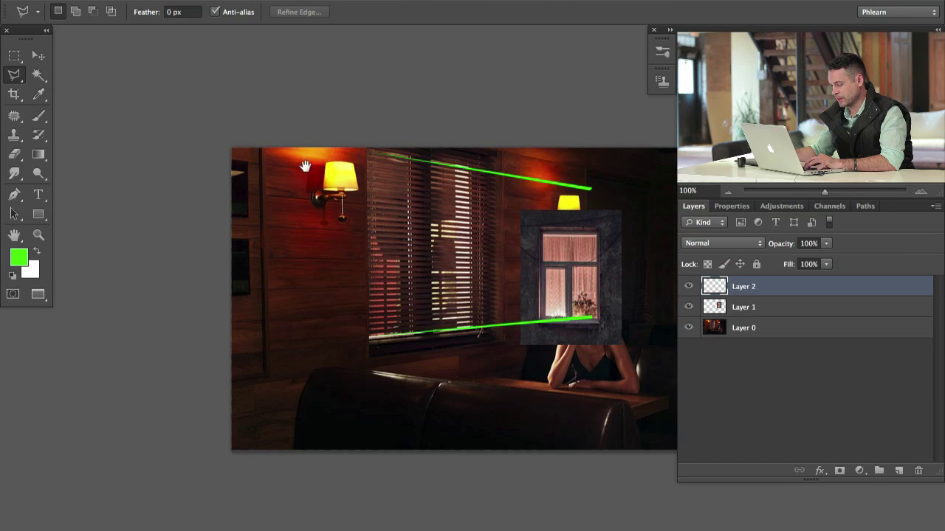
{"action": "scroll", "coordinate": [446, 268], "scroll_direction": "right", "scroll_amount": 5}
{"action": "left_click", "coordinate": [688, 287]}
{"action": "left_click", "coordinate": [688, 287]}
{"action": "left_click", "coordinate": [688, 307]}
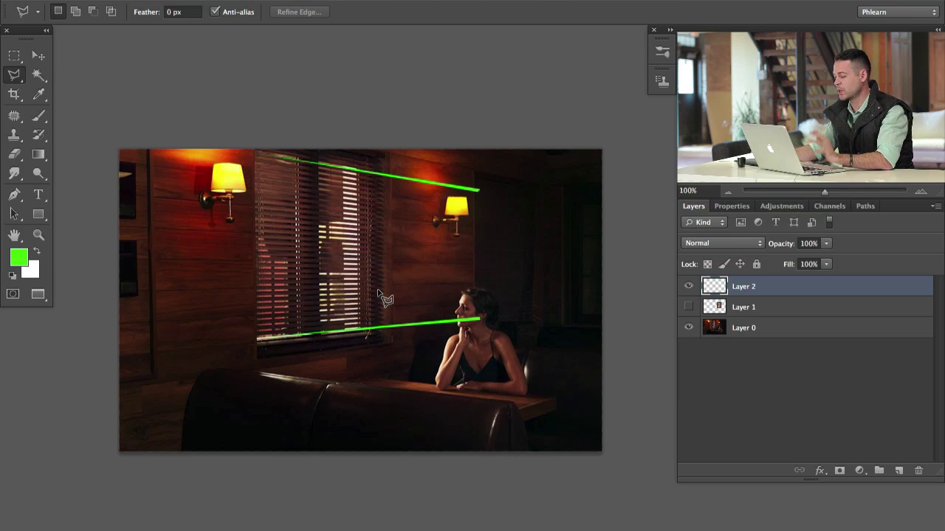
- Show and select Layer 1, move the window over the blinds, and lower its opacity to about 83%
{"action": "left_click", "coordinate": [688, 307]}
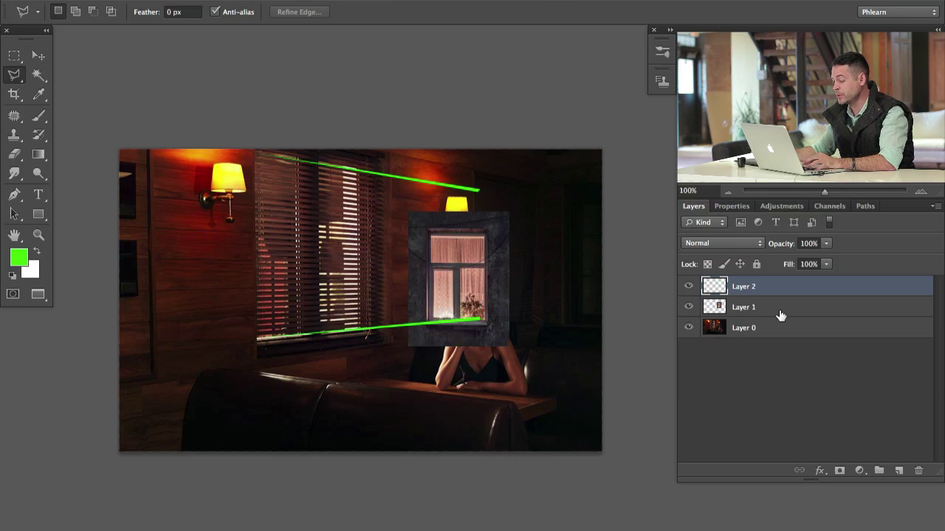
{"action": "left_click", "coordinate": [778, 308]}
{"action": "key", "text": "v"}
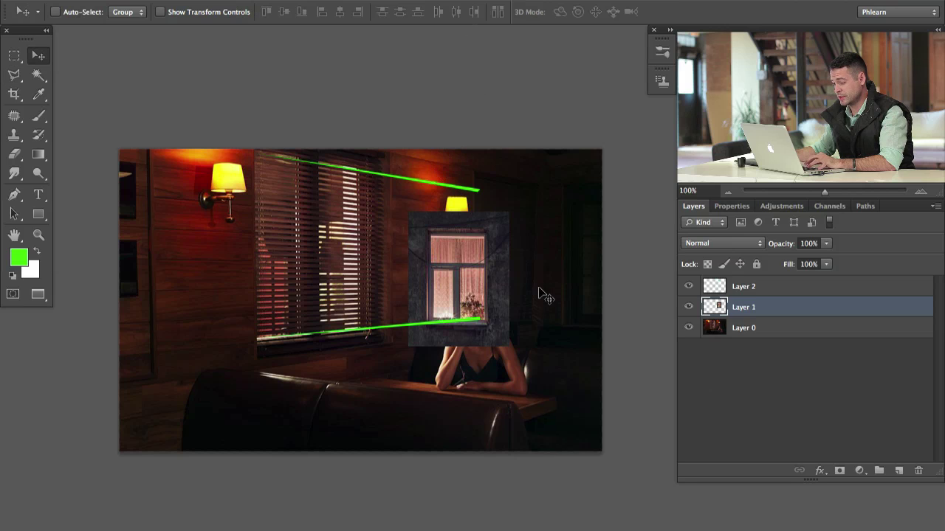
{"action": "left_click_drag", "start_coordinate": [511, 281], "coordinate": [365, 234]}
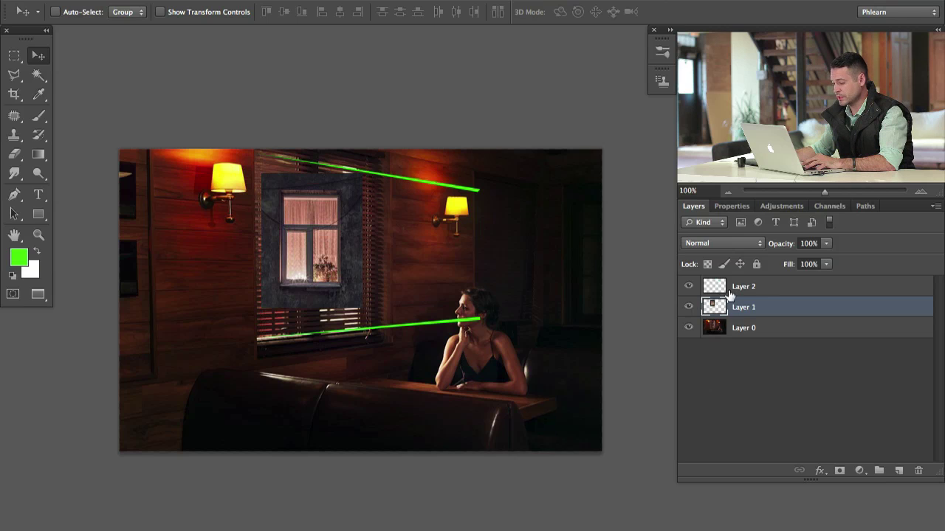
{"action": "left_click_drag", "start_coordinate": [784, 245], "coordinate": [774, 244]}
- Enlarge the lit window through 134% and 155% to about 164%, then apply
{"action": "key", "text": "ctrl+t"}
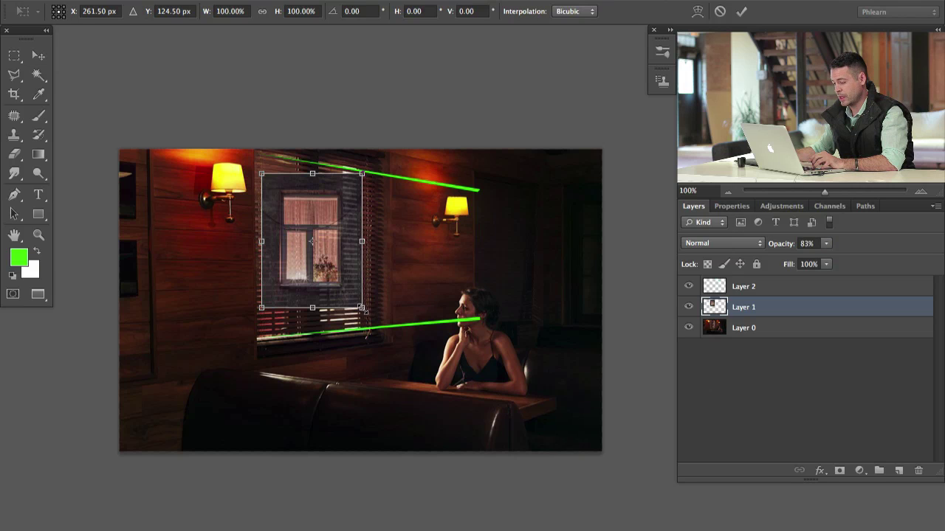
{"action": "left_click_drag", "start_coordinate": [363, 310], "coordinate": [399, 355]}
{"action": "left_click_drag", "start_coordinate": [261, 174], "coordinate": [244, 142]}
{"action": "mouse_move", "coordinate": [398, 358]}
{"action": "left_mouse_down"}
{"action": "mouse_move", "coordinate": [406, 372]}
{"action": "mouse_move", "coordinate": [391, 357]}
{"action": "left_mouse_up"}
{"action": "key", "text": "Return"}
- Skew the window image toward the green perspective lines, settling at about 10°
{"action": "key", "text": "ctrl+t"}
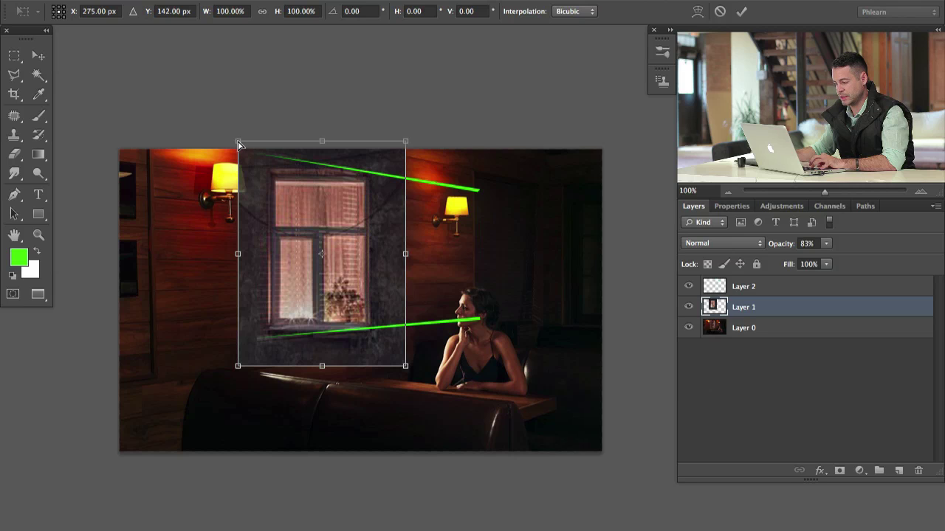
{"action": "left_click_drag", "start_coordinate": [239, 144], "coordinate": [215, 424]}
{"action": "left_click_drag", "start_coordinate": [188, 392], "coordinate": [199, 146]}
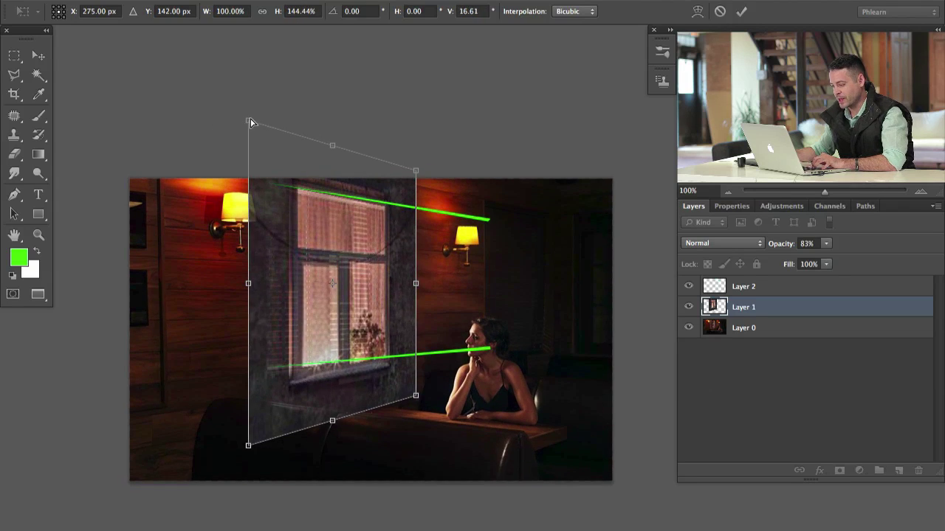
{"action": "left_click_drag", "start_coordinate": [249, 121], "coordinate": [240, 147]}
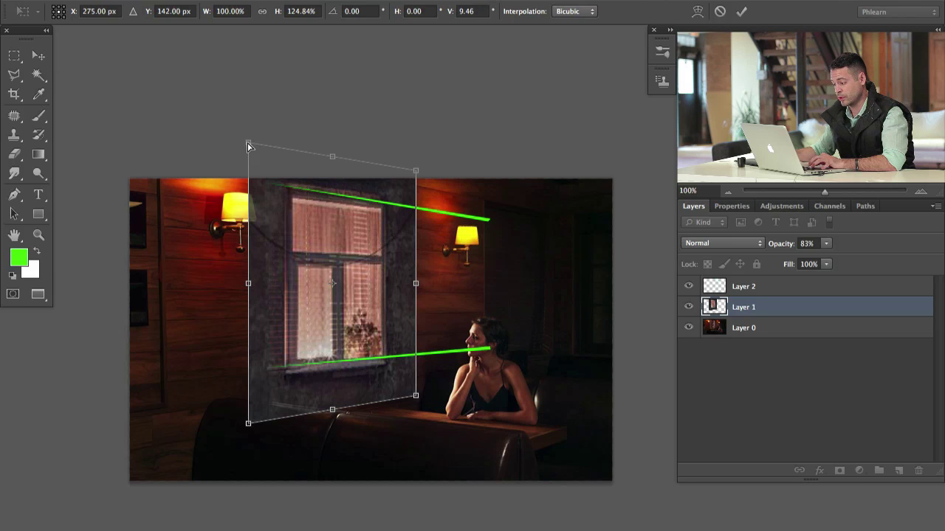
{"action": "left_click_drag", "start_coordinate": [248, 142], "coordinate": [248, 134]}
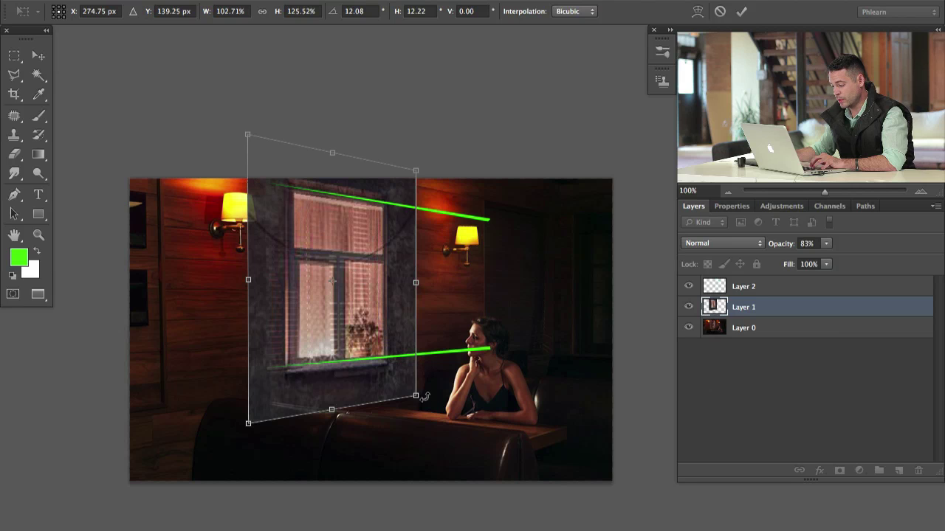
- Fine-tune the corners so the window's edges follow the green guides, then apply the transform
{"action": "left_click_drag", "start_coordinate": [416, 396], "coordinate": [411, 387]}
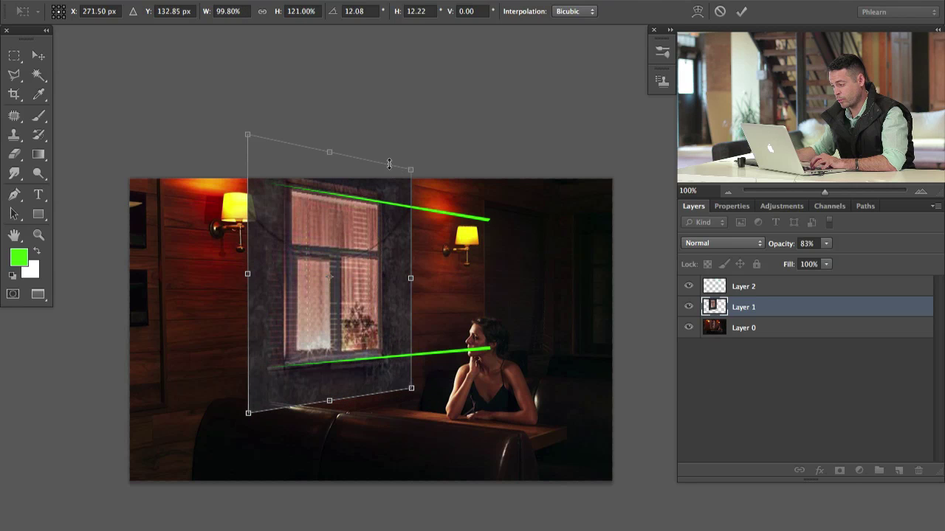
{"action": "mouse_move", "coordinate": [414, 170]}
{"action": "left_mouse_down"}
{"action": "mouse_move", "coordinate": [411, 221]}
{"action": "mouse_move", "coordinate": [418, 172]}
{"action": "left_mouse_up"}
{"action": "left_click_drag", "start_coordinate": [392, 272], "coordinate": [386, 273]}
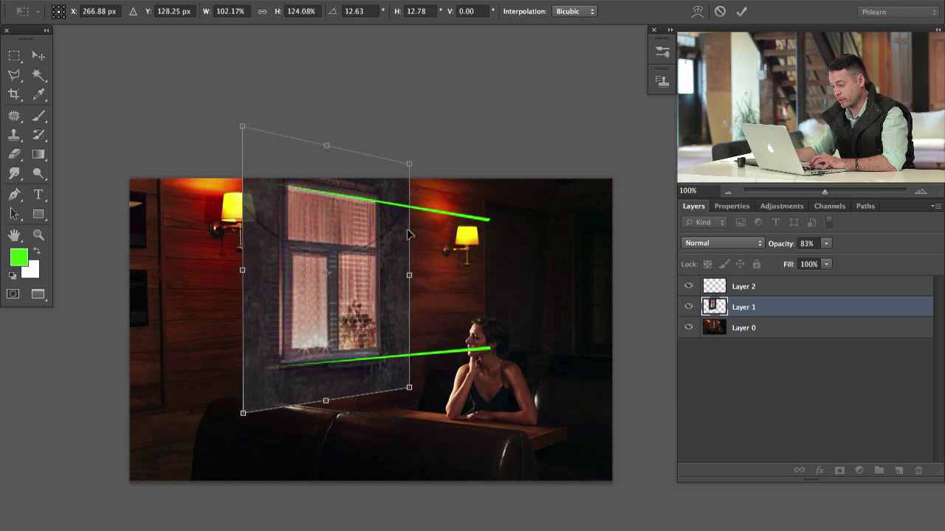
{"action": "left_click_drag", "start_coordinate": [411, 390], "coordinate": [409, 388]}
{"action": "left_click_drag", "start_coordinate": [409, 165], "coordinate": [409, 168]}
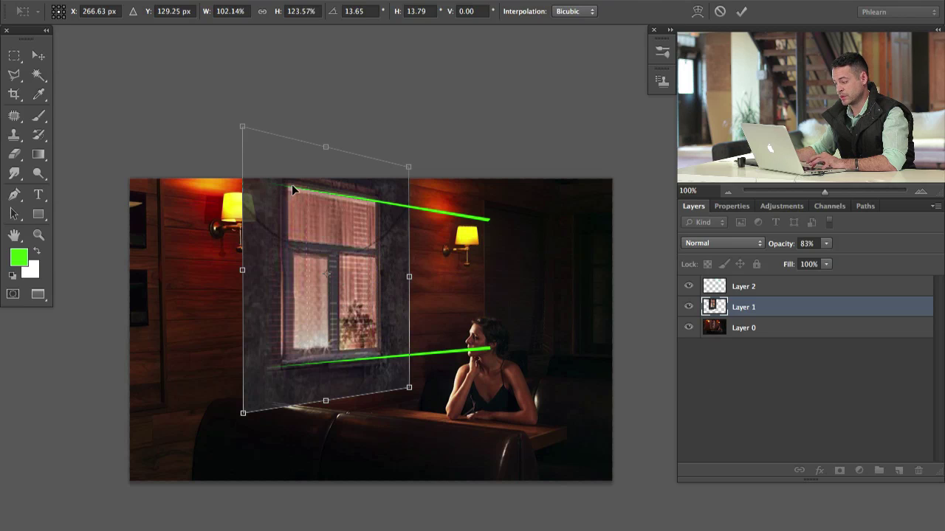
{"action": "left_click_drag", "start_coordinate": [409, 166], "coordinate": [410, 166]}
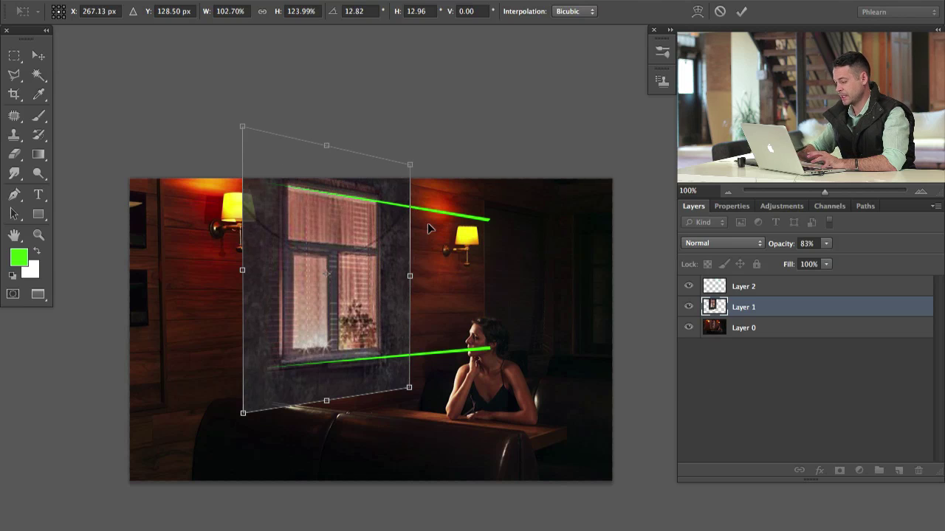
{"action": "key", "text": "Return"}
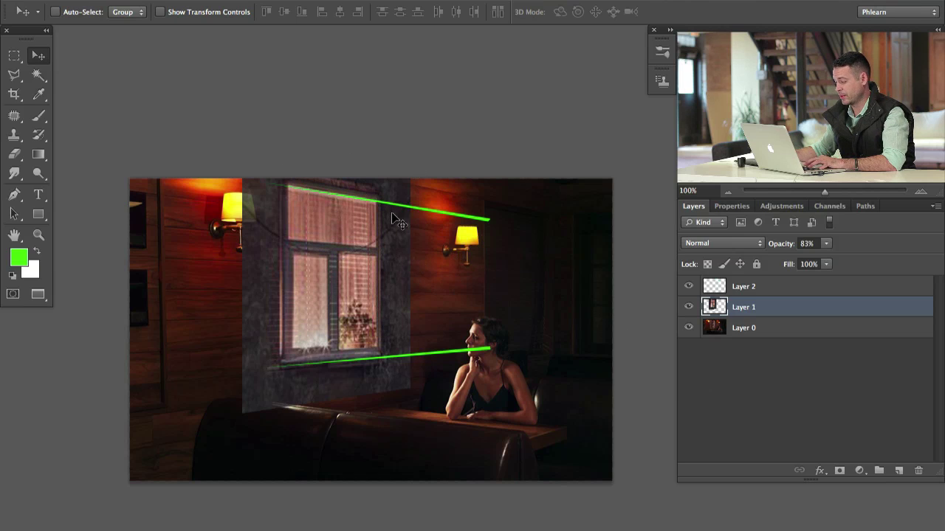
- Set Layer 1 to 100% opacity, hide the green guides, and mask out the stone wall's right strip
{"action": "left_click_drag", "start_coordinate": [786, 249], "coordinate": [821, 247]}
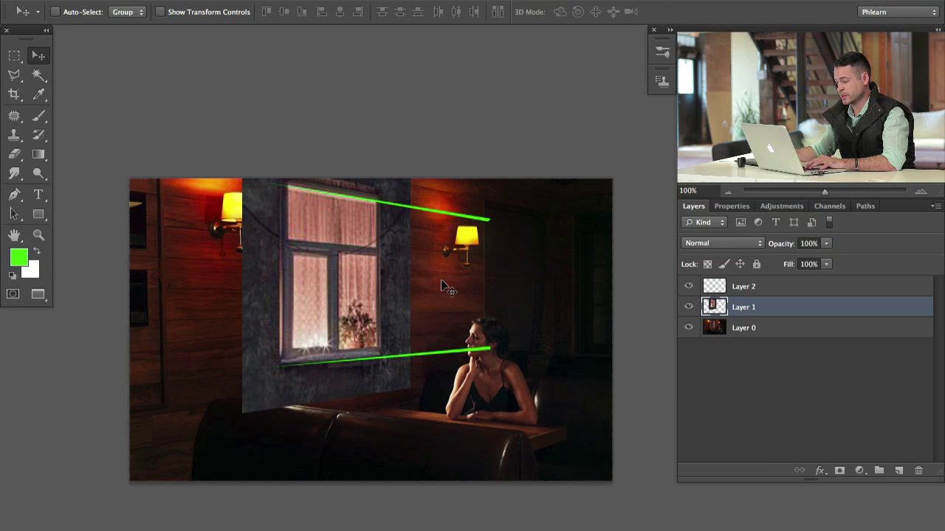
{"action": "left_click", "coordinate": [689, 287]}
{"action": "left_click", "coordinate": [839, 470]}
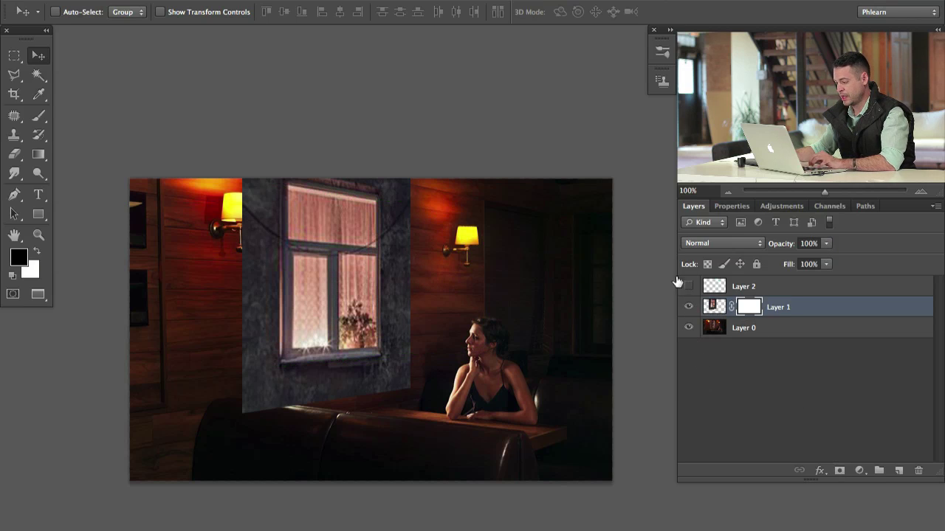
{"action": "key", "text": "b"}
{"action": "mouse_move", "coordinate": [404, 201]}
{"action": "left_mouse_down"}
{"action": "mouse_move", "coordinate": [399, 180]}
{"action": "mouse_move", "coordinate": [411, 394]}
{"action": "mouse_move", "coordinate": [296, 377]}
{"action": "mouse_move", "coordinate": [321, 379]}
{"action": "mouse_move", "coordinate": [279, 386]}
{"action": "mouse_move", "coordinate": [332, 392]}
{"action": "mouse_move", "coordinate": [238, 300]}
{"action": "mouse_move", "coordinate": [244, 259]}
{"action": "mouse_move", "coordinate": [257, 298]}
{"action": "mouse_move", "coordinate": [255, 255]}
{"action": "mouse_move", "coordinate": [249, 278]}
{"action": "mouse_move", "coordinate": [261, 249]}
{"action": "mouse_move", "coordinate": [244, 169]}
{"action": "left_mouse_up"}
- Paint white on the mask to restore the stone strip left of the window, then compare visibility
{"action": "key", "text": "x"}
{"action": "mouse_move", "coordinate": [265, 207]}
{"action": "left_mouse_down"}
{"action": "mouse_move", "coordinate": [274, 264]}
{"action": "mouse_move", "coordinate": [266, 269]}
{"action": "mouse_move", "coordinate": [269, 377]}
{"action": "left_mouse_up"}
{"action": "key", "text": "x"}
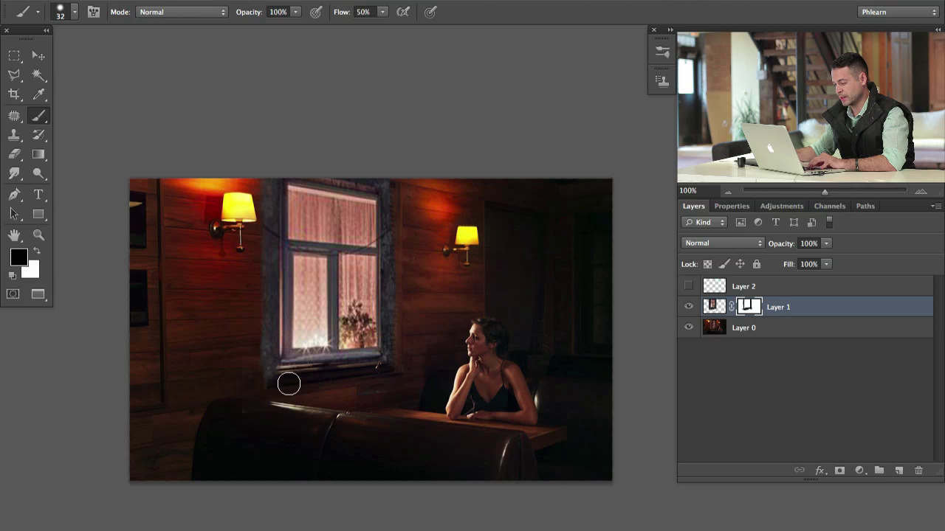
{"action": "key", "text": "v"}
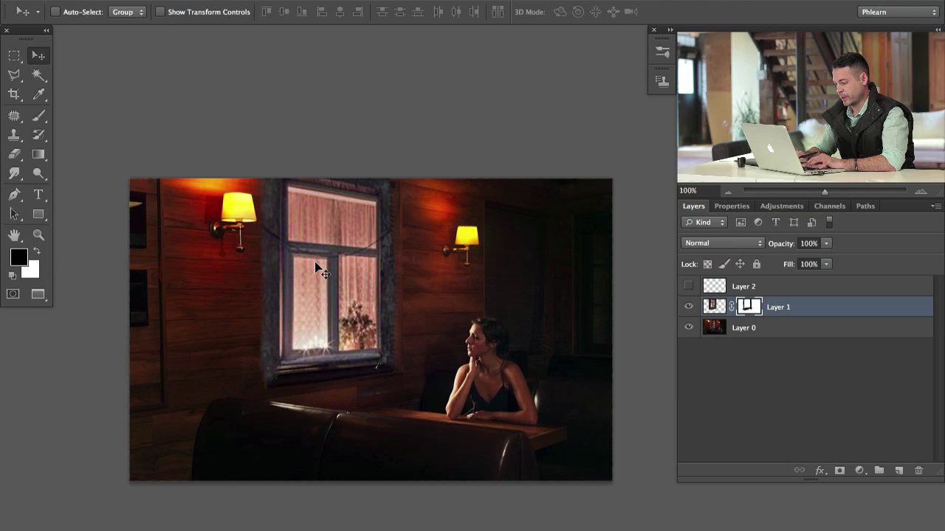
{"action": "key", "text": "b"}
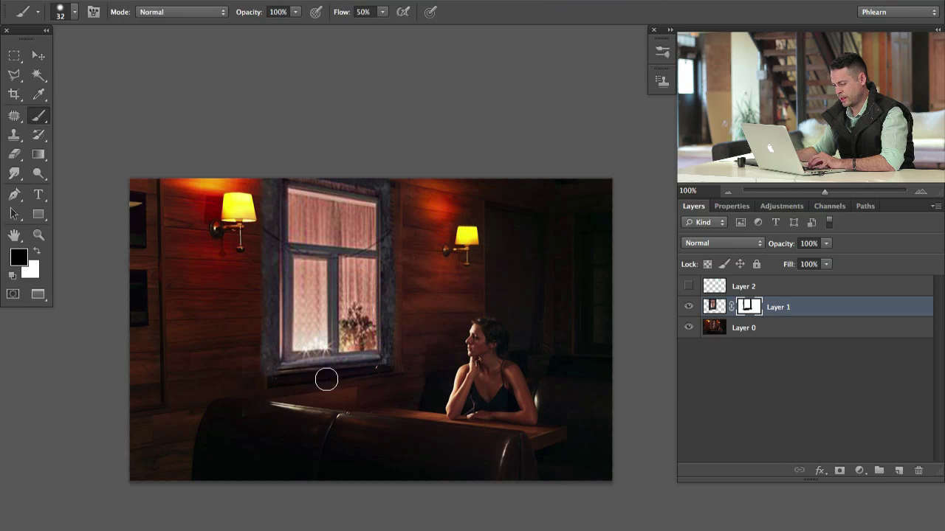
{"action": "key", "text": "x"}
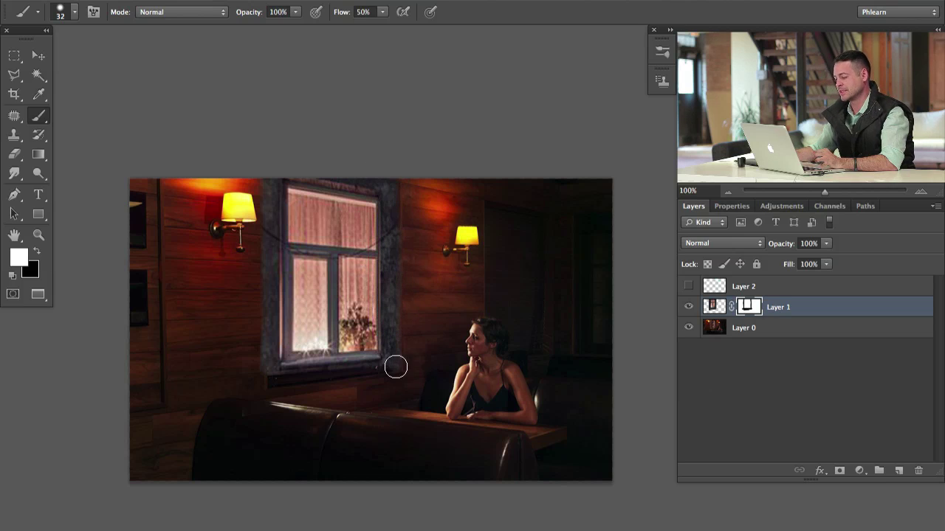
{"action": "left_click", "coordinate": [688, 307]}
{"action": "left_click", "coordinate": [688, 307]}
{"action": "left_click", "coordinate": [688, 307]}
{"action": "left_click", "coordinate": [688, 307]}
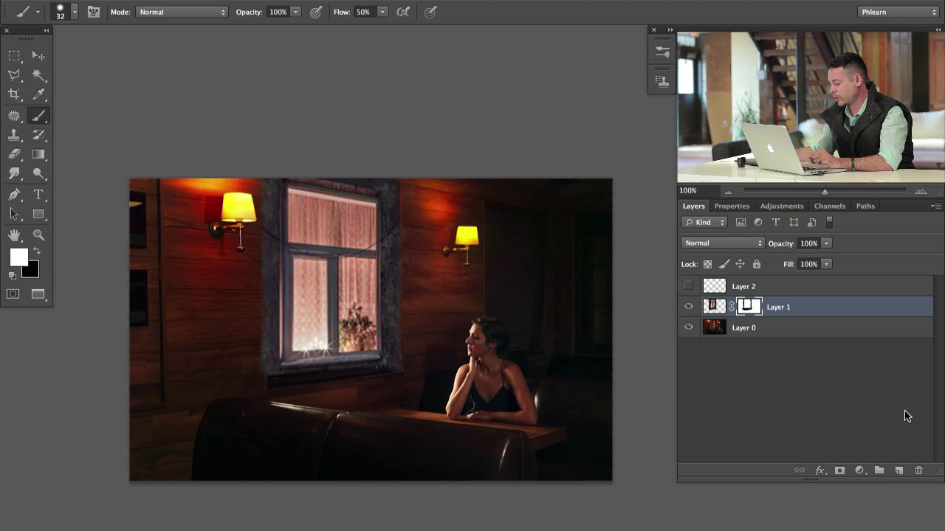
- Add a Curves 1 adjustment layer with a brightening curve, then toggle it and the window layer to compare
{"action": "left_click", "coordinate": [859, 470]}
{"action": "left_click", "coordinate": [776, 380]}
{"action": "left_click_drag", "start_coordinate": [834, 360], "coordinate": [787, 341]}
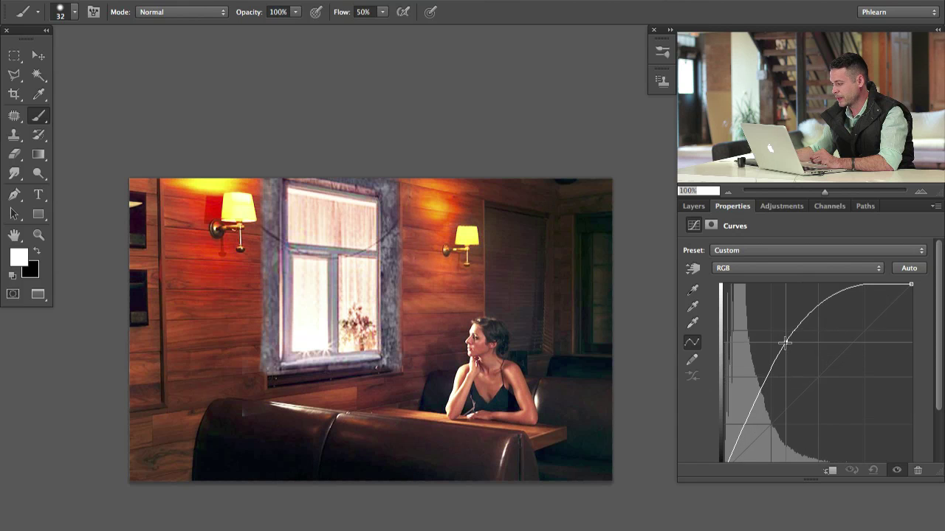
{"action": "left_click", "coordinate": [694, 207]}
{"action": "left_click", "coordinate": [688, 309]}
{"action": "left_click", "coordinate": [689, 308]}
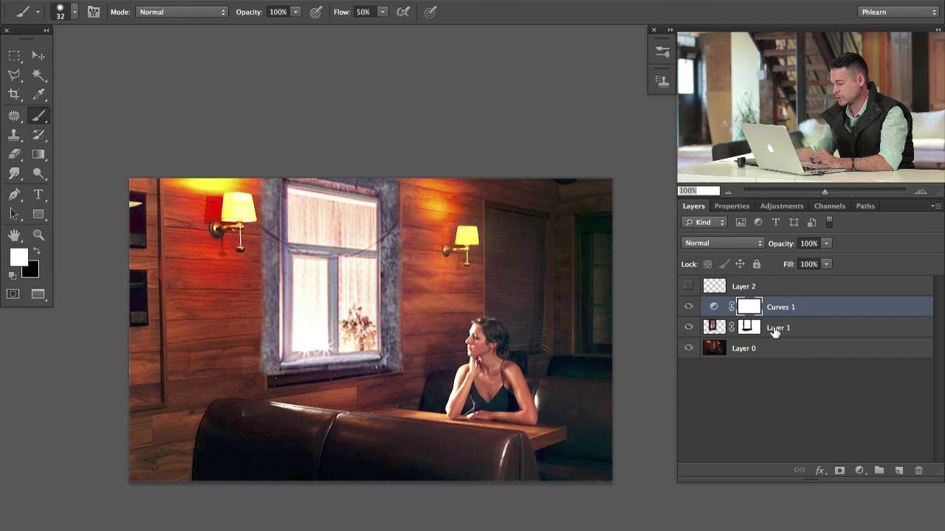
{"action": "left_click", "coordinate": [689, 328]}
{"action": "left_click", "coordinate": [689, 328]}
{"action": "left_click", "coordinate": [689, 328]}
{"action": "left_click", "coordinate": [688, 328]}
- Clip Curves 1 to the window layer and flatten its curve to tone down the glow
{"action": "right_click", "coordinate": [834, 308]}
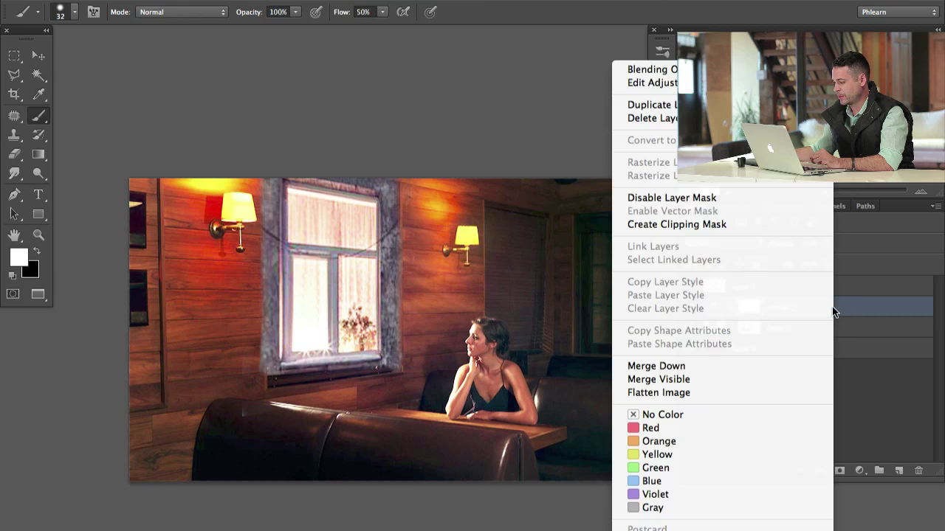
{"action": "left_click", "coordinate": [732, 225]}
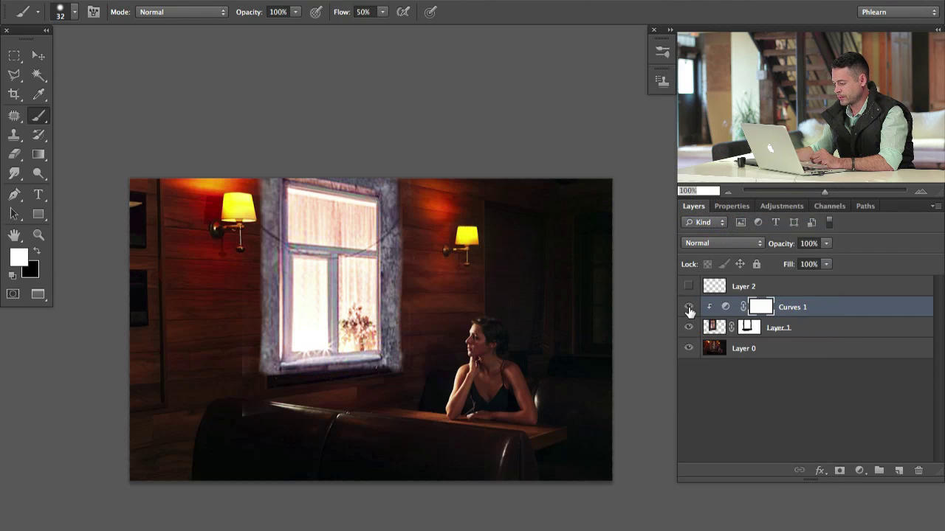
{"action": "left_click", "coordinate": [688, 307]}
{"action": "left_click", "coordinate": [689, 307]}
{"action": "left_click", "coordinate": [689, 307]}
{"action": "left_click", "coordinate": [689, 307]}
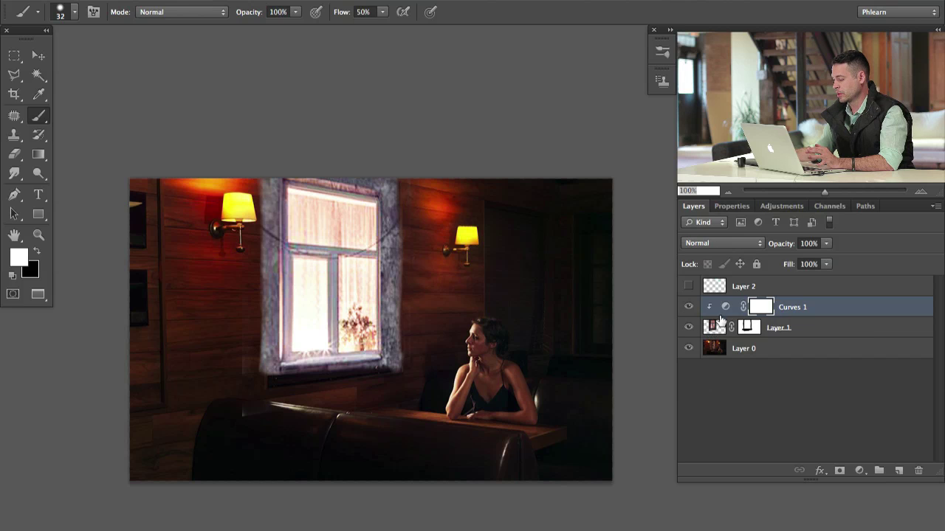
{"action": "double_click", "coordinate": [723, 307]}
{"action": "left_click_drag", "start_coordinate": [782, 350], "coordinate": [807, 397]}
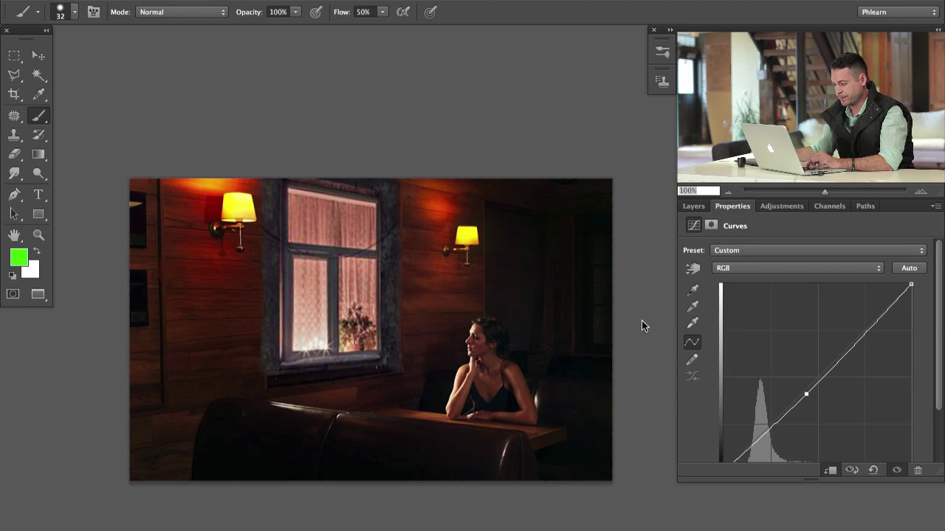
- Lower the Blue curve and raise the Red curve to warm the window
{"action": "scroll", "coordinate": [437, 273], "scroll_direction": "down", "scroll_amount": 2}
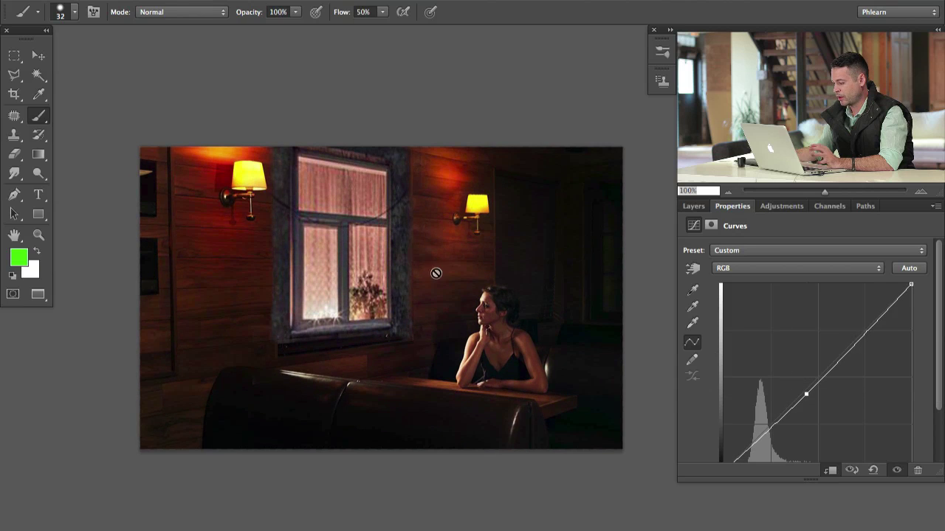
{"action": "left_click", "coordinate": [759, 268]}
{"action": "left_click", "coordinate": [760, 295]}
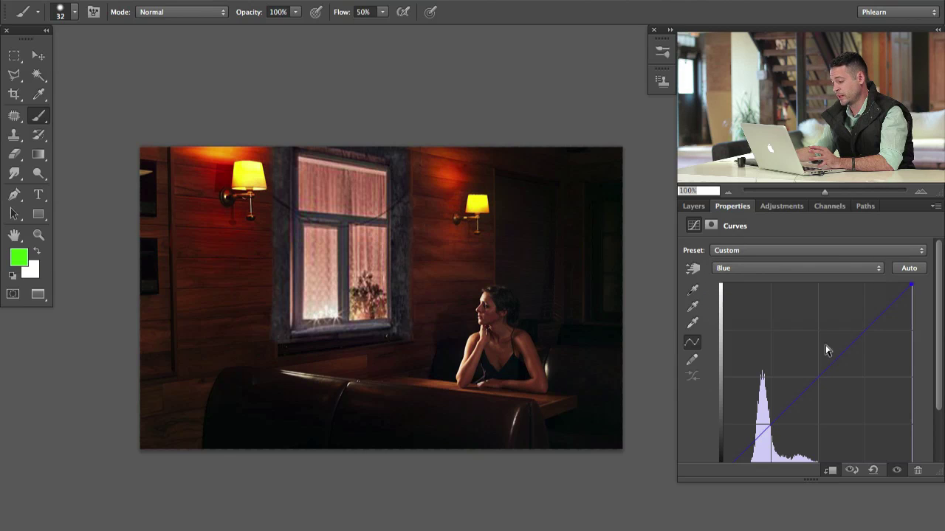
{"action": "mouse_move", "coordinate": [807, 383]}
{"action": "left_mouse_down"}
{"action": "mouse_move", "coordinate": [798, 362]}
{"action": "mouse_move", "coordinate": [819, 401]}
{"action": "mouse_move", "coordinate": [818, 383]}
{"action": "left_mouse_up"}
{"action": "left_click", "coordinate": [734, 273]}
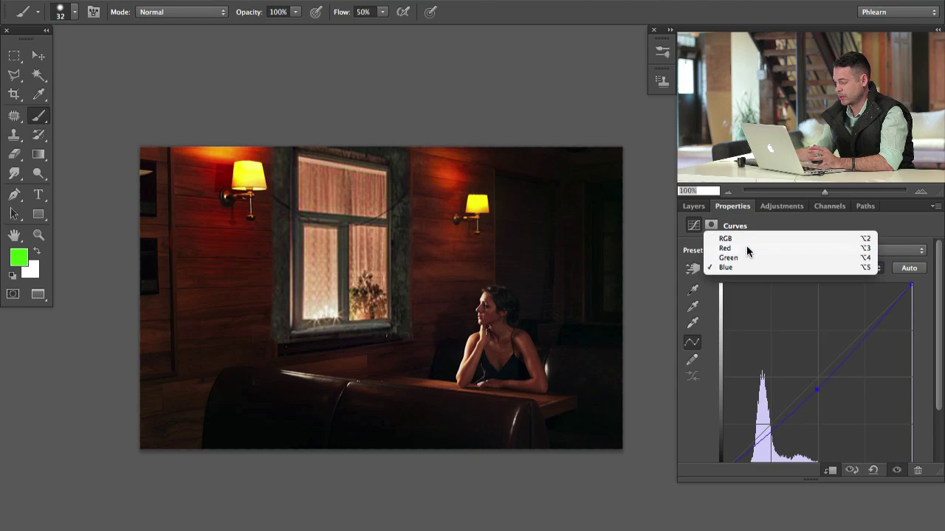
{"action": "left_click", "coordinate": [750, 247]}
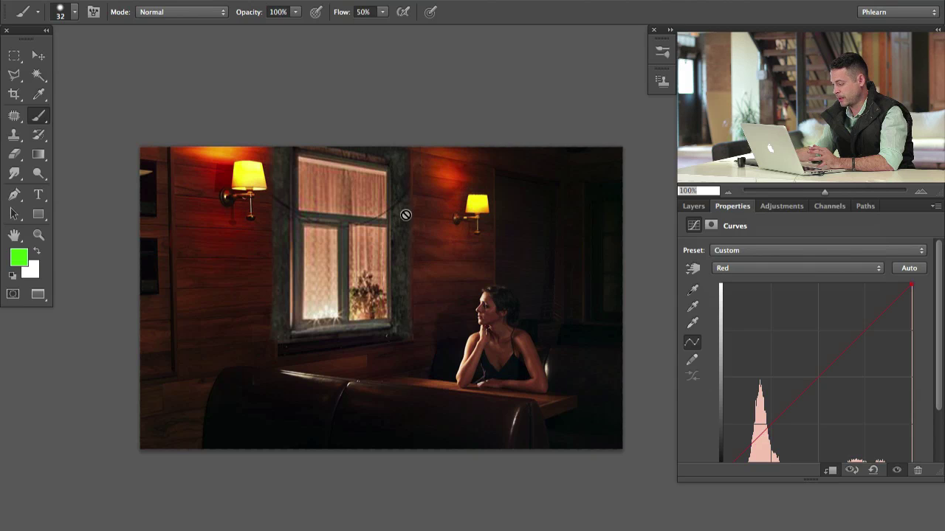
{"action": "left_click_drag", "start_coordinate": [812, 391], "coordinate": [803, 368]}
- Nudge the Green curve slightly and pull the RGB curve down to darken the window
{"action": "left_click", "coordinate": [742, 268]}
{"action": "left_click", "coordinate": [746, 278]}
{"action": "mouse_move", "coordinate": [810, 387]}
{"action": "left_mouse_down"}
{"action": "mouse_move", "coordinate": [827, 402]}
{"action": "mouse_move", "coordinate": [814, 377]}
{"action": "left_mouse_up"}
{"action": "left_click", "coordinate": [760, 268]}
{"action": "left_click", "coordinate": [761, 249]}
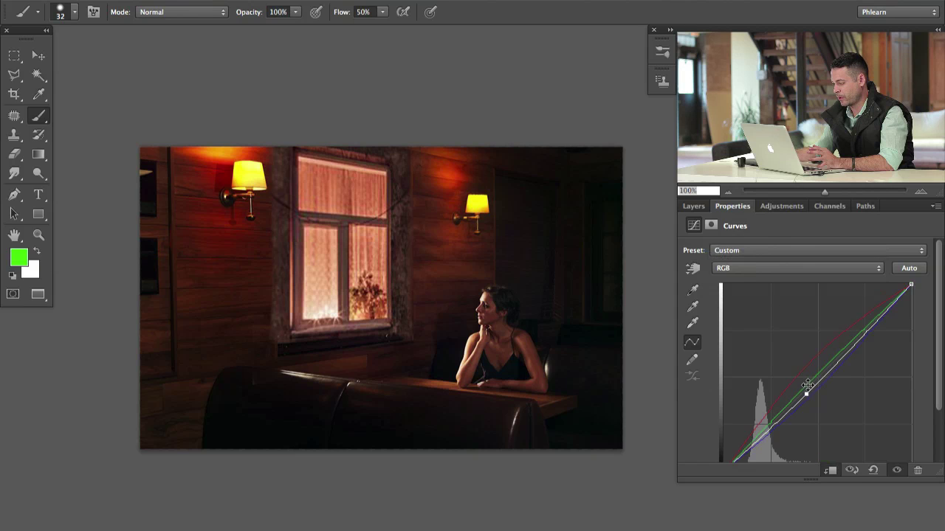
{"action": "left_click_drag", "start_coordinate": [806, 394], "coordinate": [815, 398]}
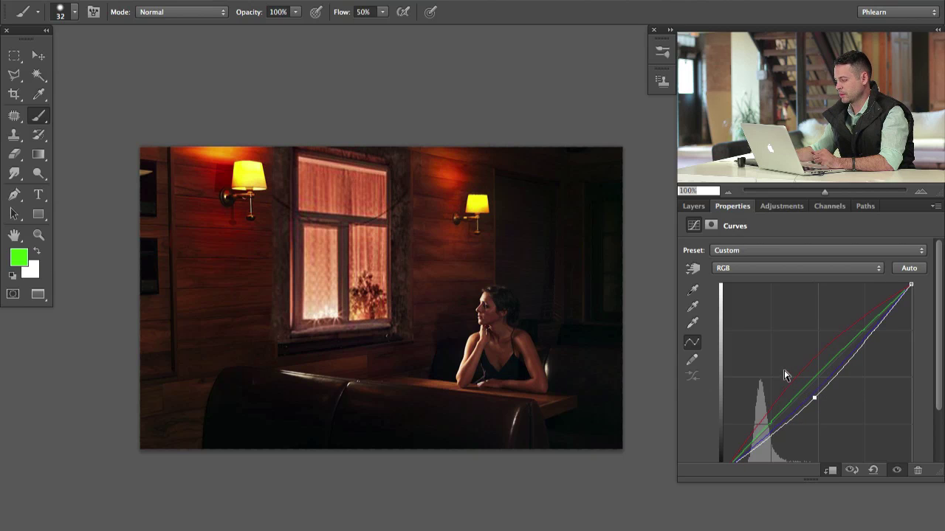
- Toggle Curves 1 and the window layer to compare before and after, leaving both visible
{"action": "left_click", "coordinate": [692, 206]}
{"action": "left_click", "coordinate": [689, 307]}
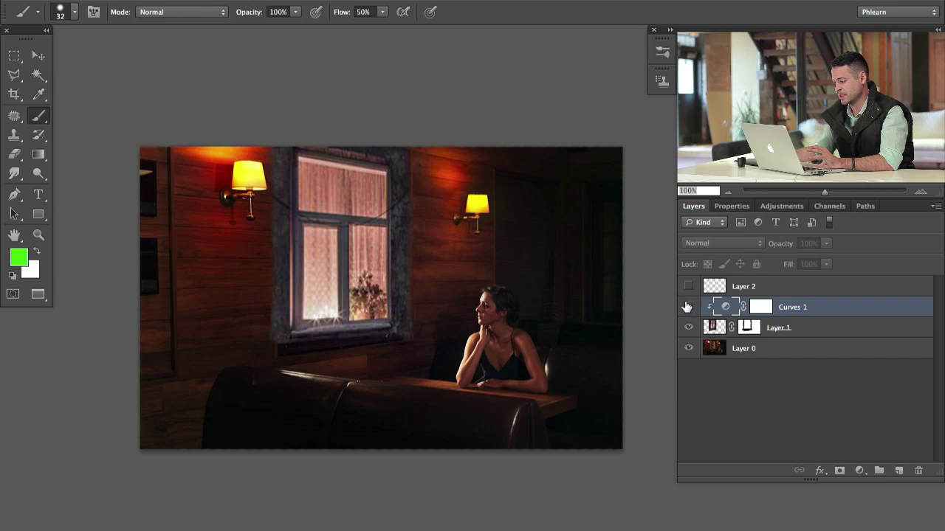
{"action": "left_click", "coordinate": [687, 307]}
{"action": "left_click", "coordinate": [687, 308]}
{"action": "left_click", "coordinate": [687, 309]}
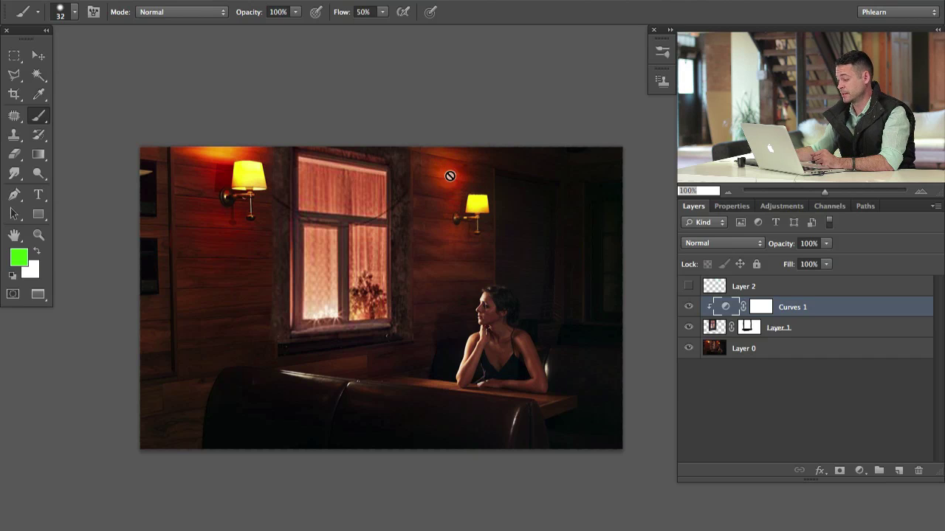
{"action": "left_click", "coordinate": [689, 327]}
{"action": "left_click", "coordinate": [688, 308]}
{"action": "left_click", "coordinate": [689, 327]}
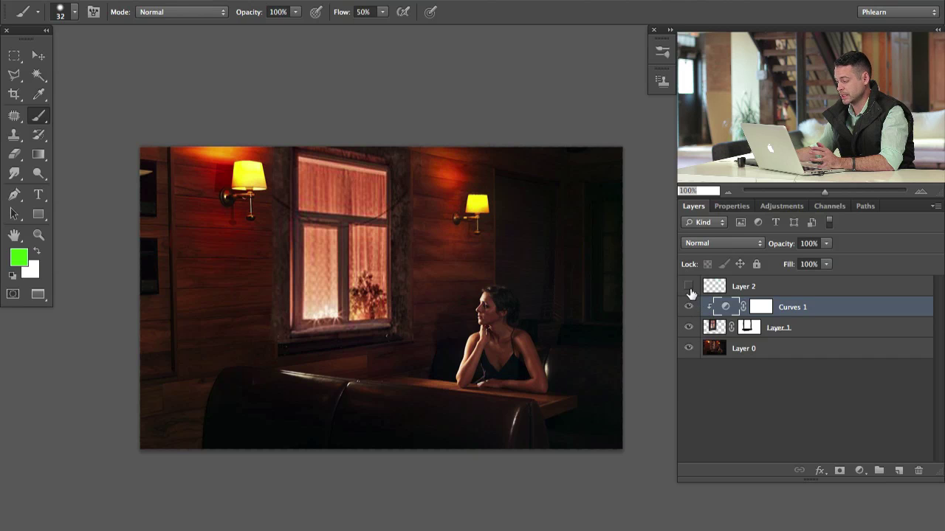
- Hide the window and its Curves layer, add a new empty Layer 3, and zoom in on the blinds
{"action": "left_click_drag", "start_coordinate": [689, 310], "coordinate": [694, 319]}
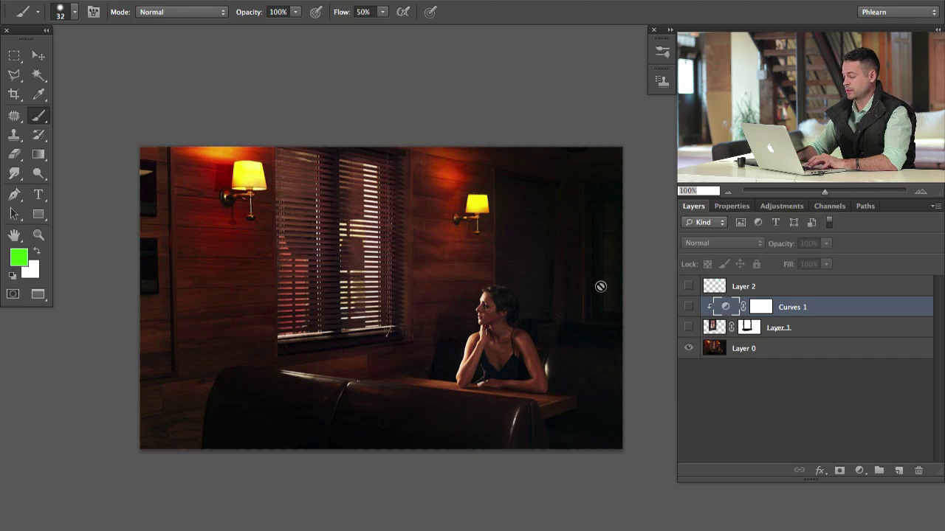
{"action": "key", "text": "ctrl+plus"}
{"action": "key", "text": "ctrl+shift+alt+n"}
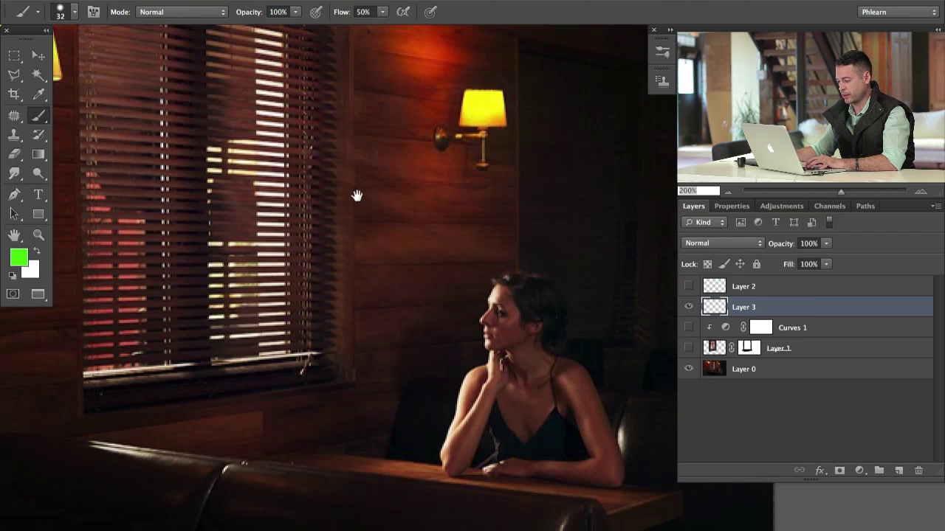
{"action": "mouse_move", "coordinate": [256, 289]}
{"action": "left_mouse_down"}
{"action": "mouse_move", "coordinate": [561, 305]}
{"action": "mouse_move", "coordinate": [415, 333]}
{"action": "left_mouse_up"}
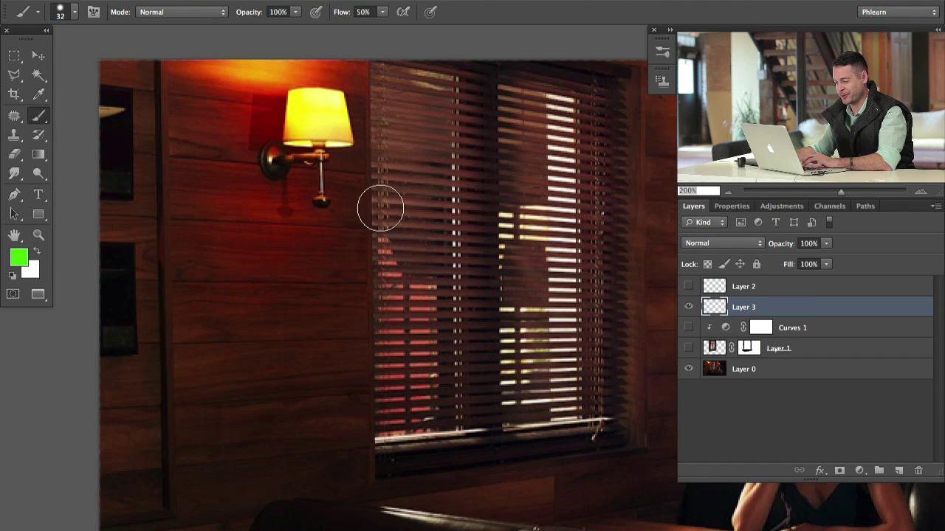
- Outline the four corners of the wood panel left of the blinds with the Polygonal Lasso, removing two stray points
{"action": "key", "text": "l"}
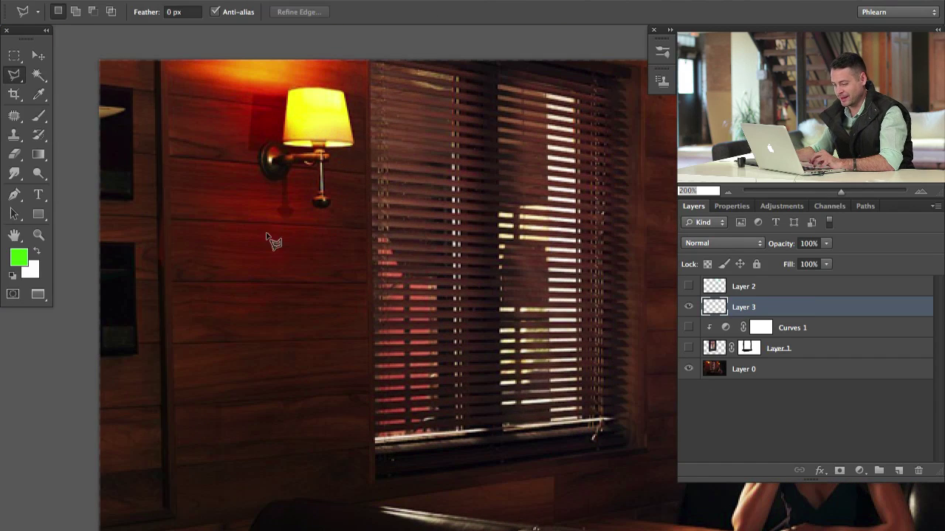
{"action": "left_click", "coordinate": [169, 220]}
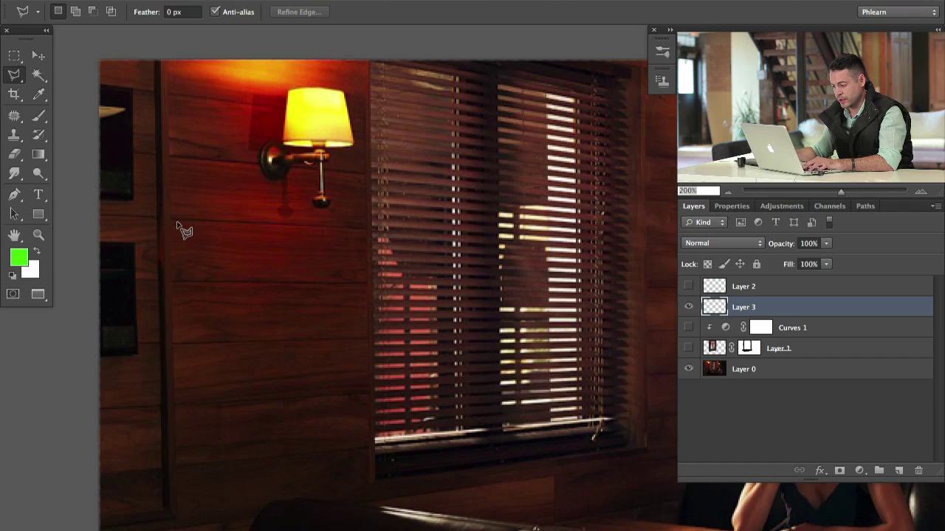
{"action": "left_click", "coordinate": [366, 227]}
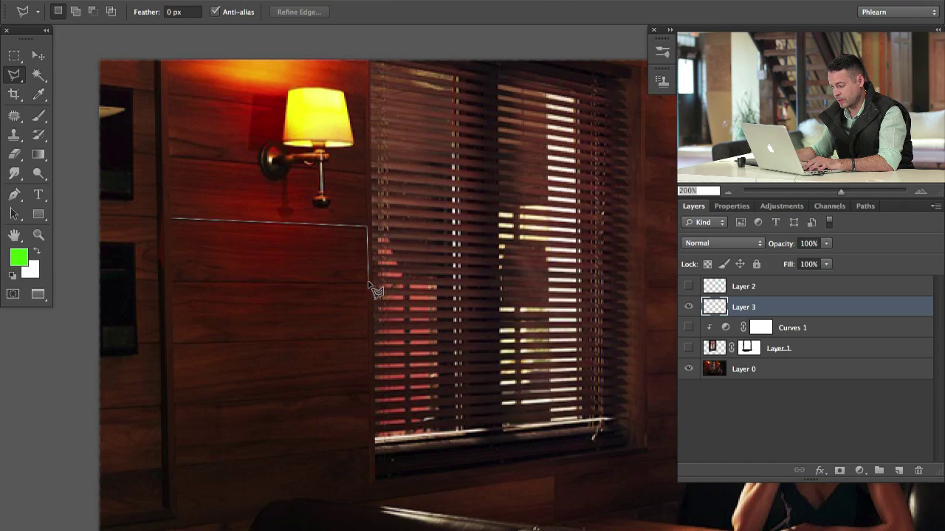
{"action": "left_click", "coordinate": [367, 285]}
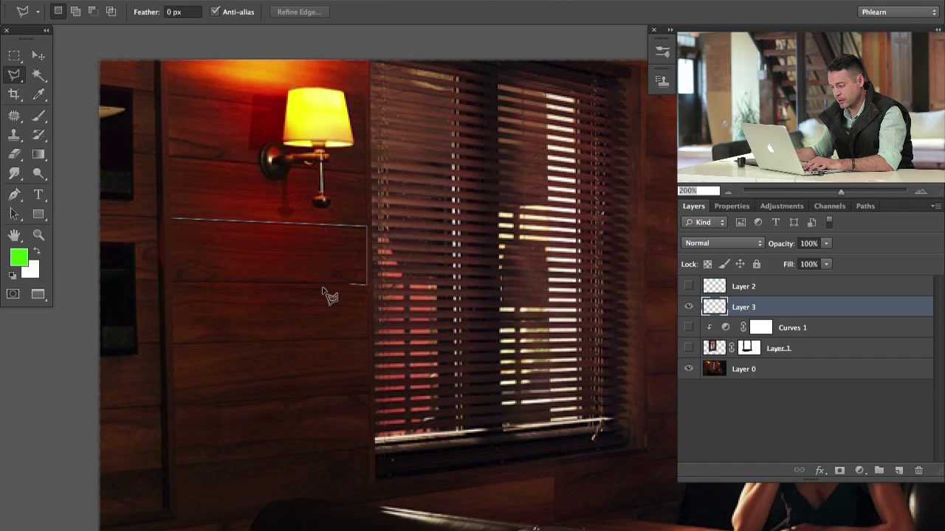
{"action": "left_click", "coordinate": [170, 285]}
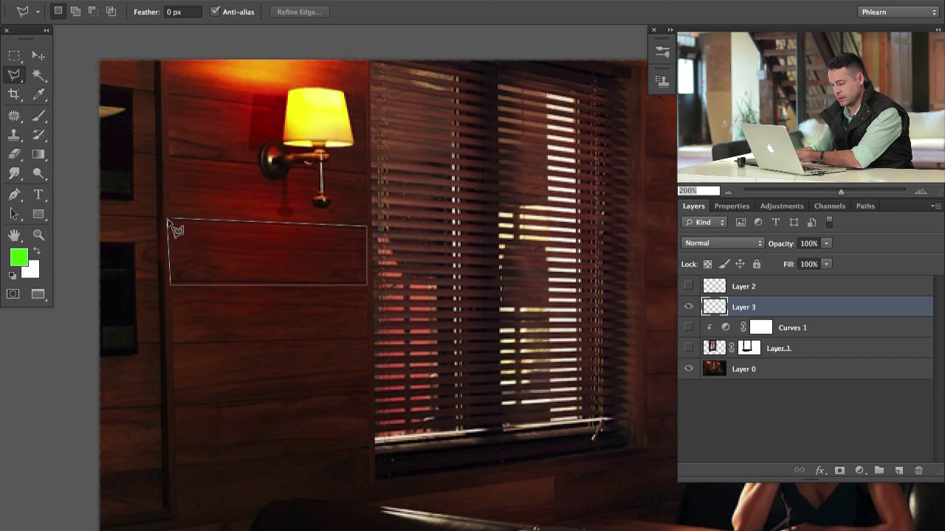
{"action": "left_click", "coordinate": [210, 245]}
{"action": "left_click", "coordinate": [256, 260]}
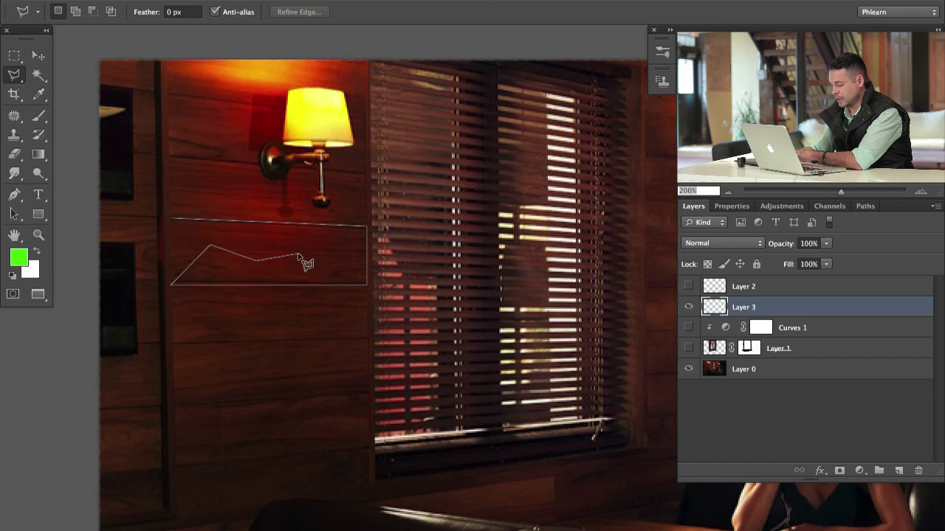
{"action": "key", "text": "BackSpace"}
{"action": "key", "text": "BackSpace"}
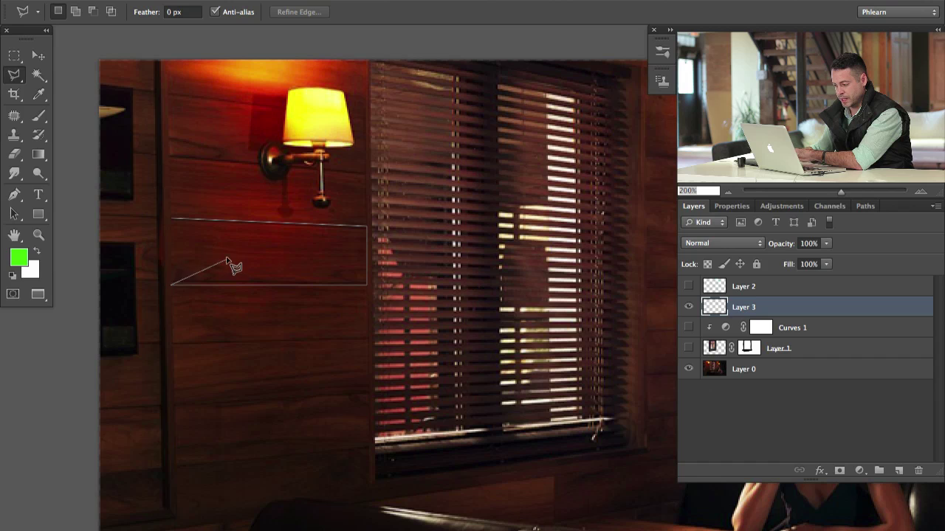
- Copy the selected wall patch from Layer 0 to Layer 4 below Layer 3, and move it over the blinds
{"action": "left_click", "coordinate": [173, 223]}
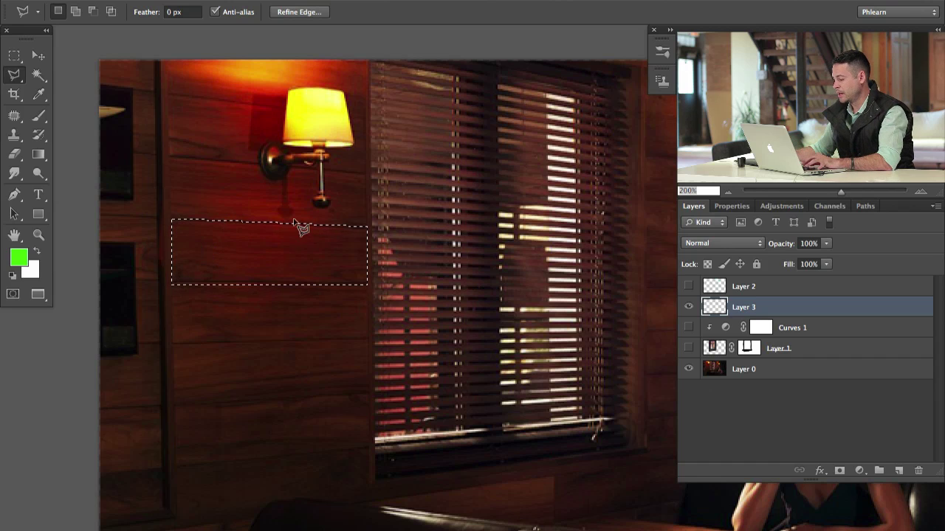
{"action": "left_click", "coordinate": [772, 371]}
{"action": "key", "text": "ctrl+j"}
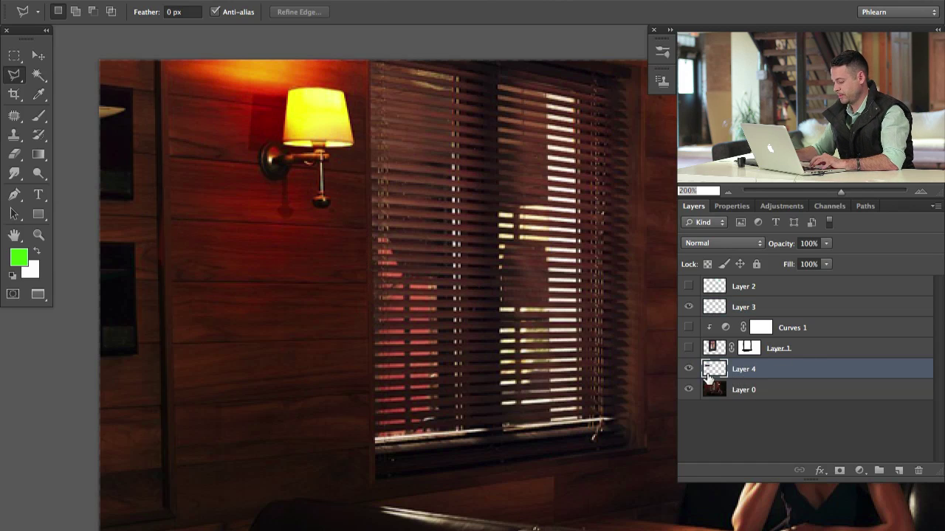
{"action": "key", "text": "v"}
{"action": "key", "text": "ctrl+bracketright"}
{"action": "key", "text": "ctrl+bracketright"}
{"action": "key", "text": "ctrl+bracketright"}
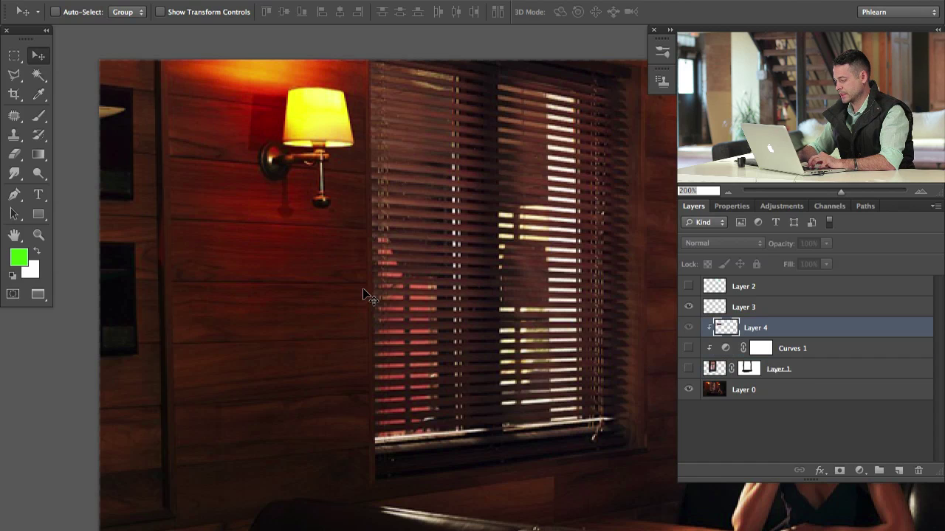
{"action": "key", "text": "ctrl+bracketleft"}
{"action": "left_click_drag", "start_coordinate": [364, 318], "coordinate": [503, 404]}
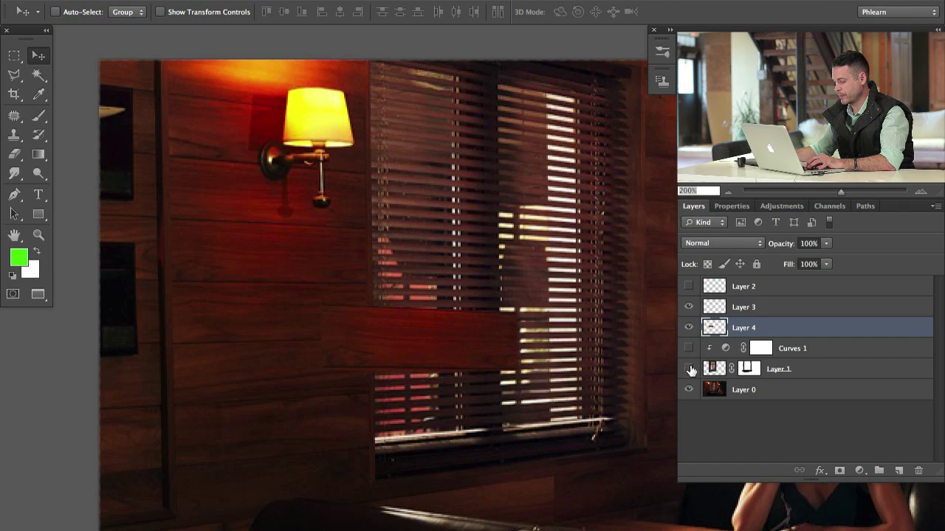
- Show the curtained window on Layer 1, zoom out, and toggle the wall patch to compare
{"action": "left_click", "coordinate": [690, 369]}
{"action": "key", "text": "super+minus"}
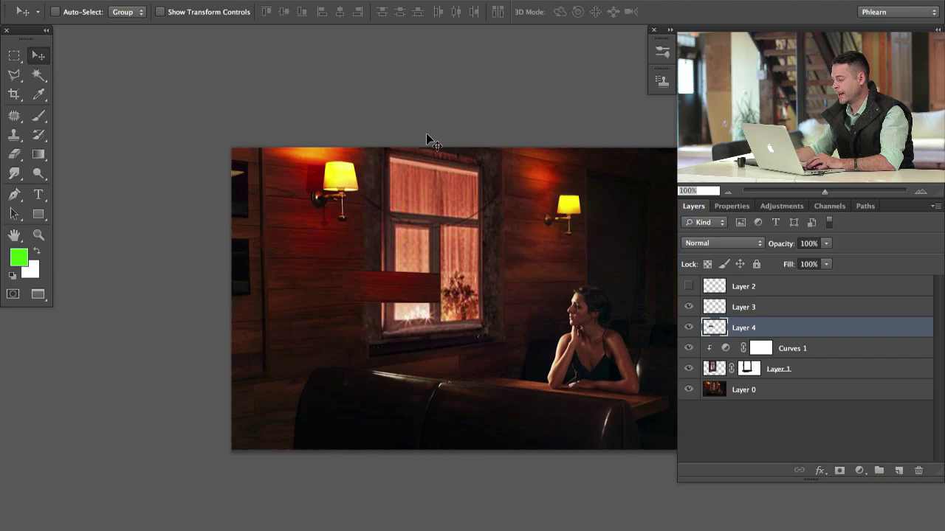
{"action": "left_click", "coordinate": [689, 327]}
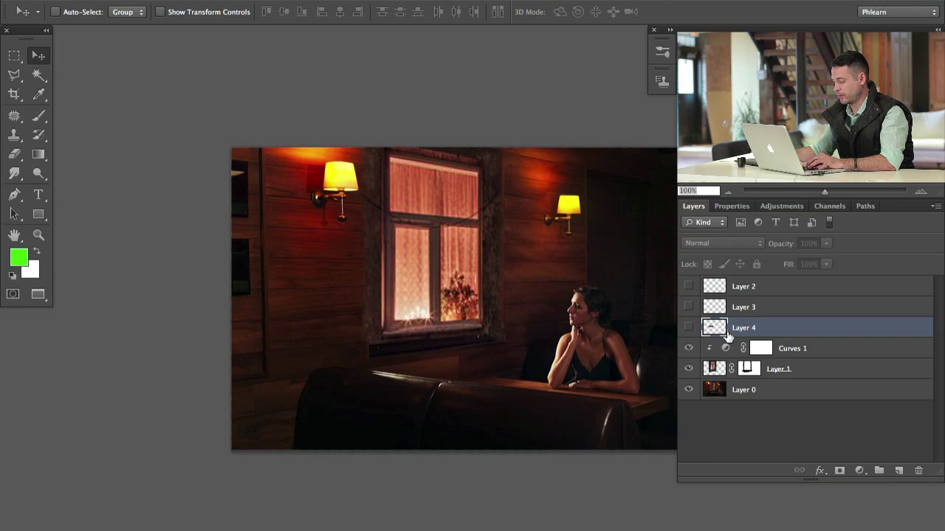
{"action": "left_click", "coordinate": [688, 328]}
- Rotate the wall patch into an upright strip sized to the window's height on its left edge
{"action": "key", "text": "ctrl+t"}
{"action": "left_click_drag", "start_coordinate": [465, 304], "coordinate": [394, 175]}
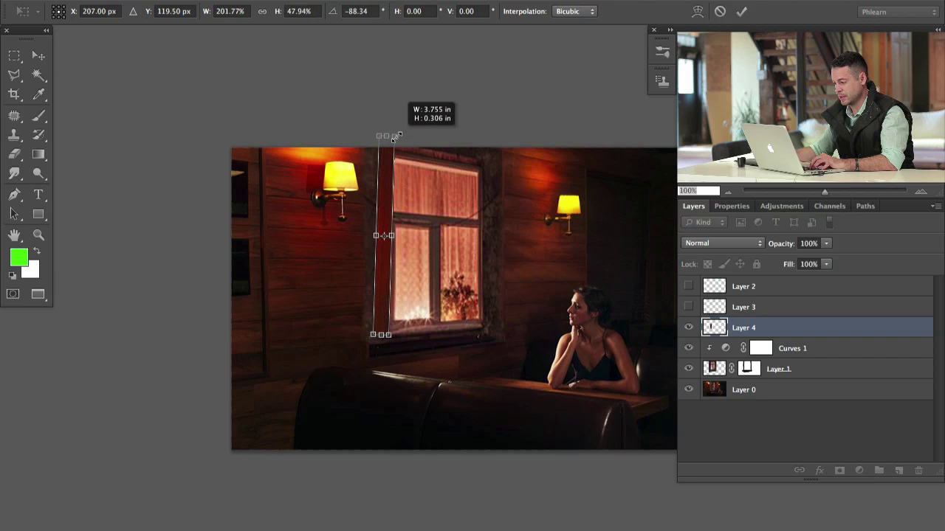
{"action": "left_click_drag", "start_coordinate": [396, 138], "coordinate": [381, 140]}
{"action": "left_click_drag", "start_coordinate": [383, 190], "coordinate": [369, 191]}
{"action": "left_click_drag", "start_coordinate": [386, 347], "coordinate": [377, 317]}
{"action": "left_click_drag", "start_coordinate": [379, 243], "coordinate": [378, 245]}
{"action": "key", "text": "Return"}
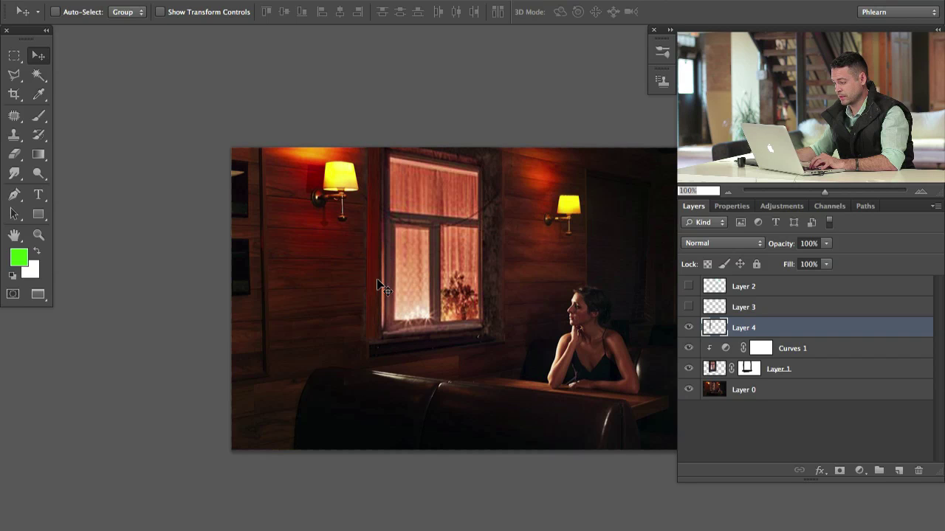
{"action": "mouse_move", "coordinate": [380, 285]}
{"action": "left_mouse_down"}
{"action": "mouse_move", "coordinate": [366, 281]}
{"action": "mouse_move", "coordinate": [386, 278]}
{"action": "left_mouse_up"}
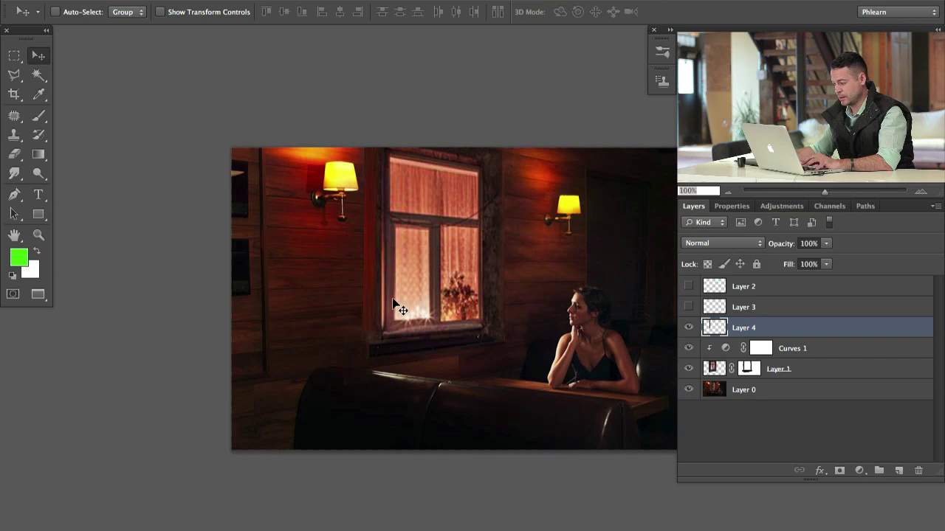
- Adjust the strip's angle, flip it horizontally, and align it along the window's left edge
{"action": "key", "text": "ctrl+t"}
{"action": "left_click_drag", "start_coordinate": [398, 342], "coordinate": [382, 236]}
{"action": "key", "text": "Return"}
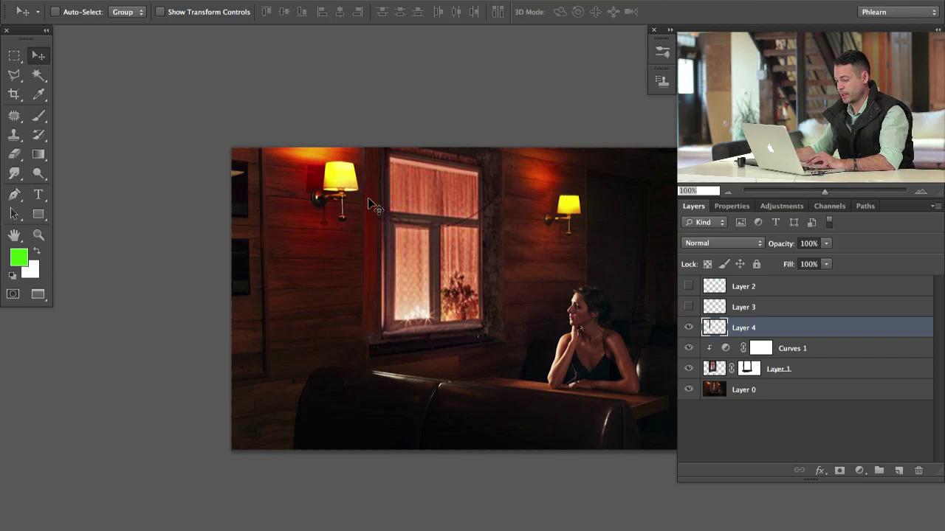
{"action": "key", "text": "ctrl+t"}
{"action": "right_click", "coordinate": [385, 237]}
{"action": "left_click", "coordinate": [426, 412]}
{"action": "key", "text": "Return"}
{"action": "left_click_drag", "start_coordinate": [417, 350], "coordinate": [445, 343]}
- Widen the strip to cover the frame edge and duplicate it onto the window's right side
{"action": "key", "text": "ctrl+t"}
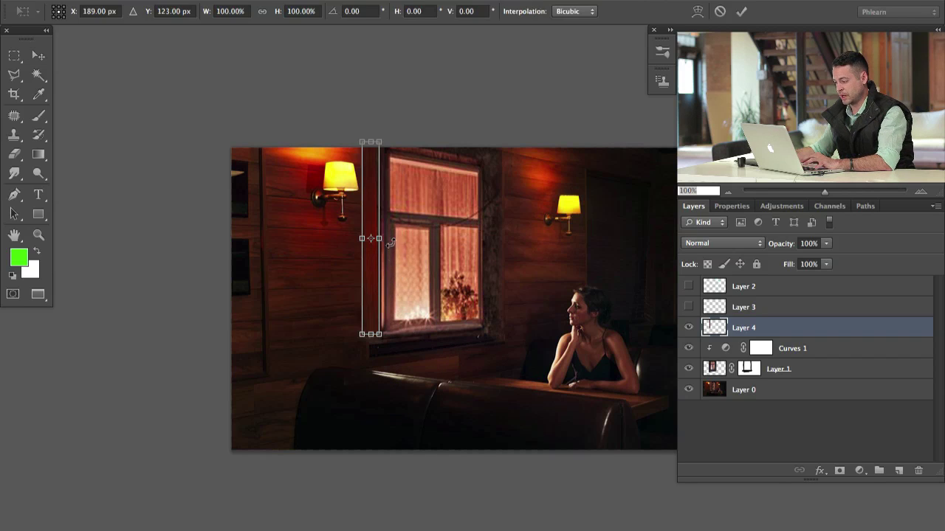
{"action": "left_click_drag", "start_coordinate": [378, 240], "coordinate": [392, 240]}
{"action": "key", "text": "Return"}
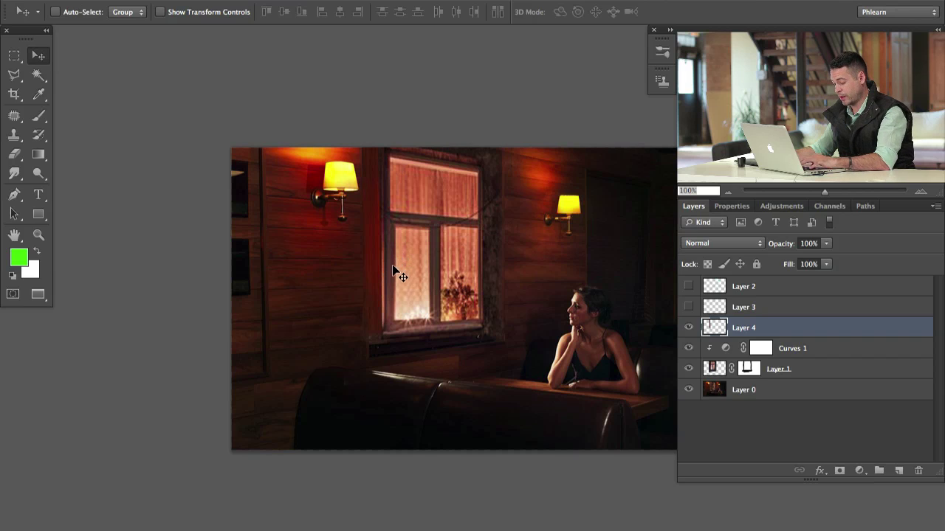
{"action": "left_click_drag", "start_coordinate": [432, 310], "coordinate": [526, 310]}
- Narrow the right-side strip and rotate another copy horizontally above the window
{"action": "key", "text": "ctrl+t"}
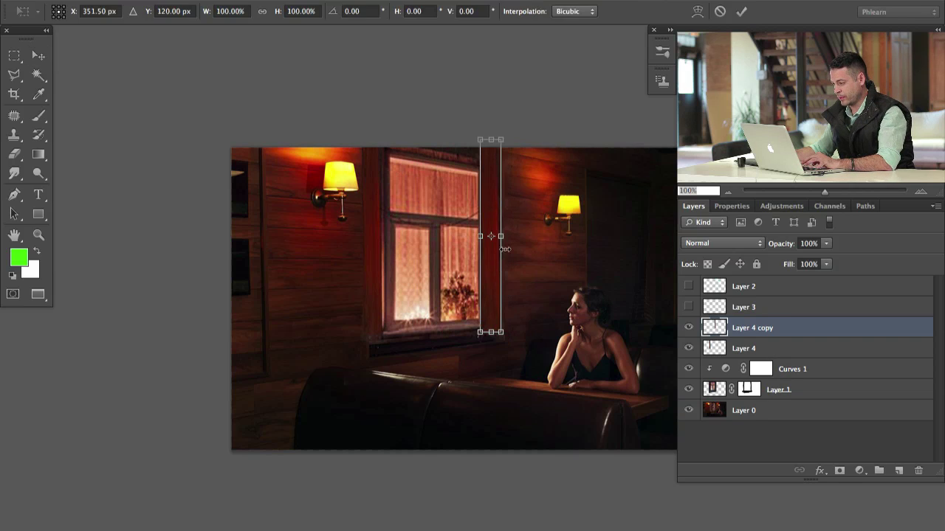
{"action": "left_click_drag", "start_coordinate": [506, 236], "coordinate": [496, 266]}
{"action": "key", "text": "Return"}
{"action": "key", "text": "ctrl+t"}
{"action": "left_click_drag", "start_coordinate": [516, 211], "coordinate": [402, 263]}
{"action": "left_click_drag", "start_coordinate": [499, 179], "coordinate": [390, 157]}
{"action": "key", "text": "Return"}
{"action": "left_click_drag", "start_coordinate": [498, 216], "coordinate": [510, 274]}
- Tilt the top board to match the window, make it slightly taller, and nudge it into place
{"action": "key", "text": "ctrl+t"}
{"action": "left_click_drag", "start_coordinate": [386, 155], "coordinate": [471, 162]}
{"action": "left_click_drag", "start_coordinate": [402, 214], "coordinate": [379, 224]}
{"action": "key", "text": "Return"}
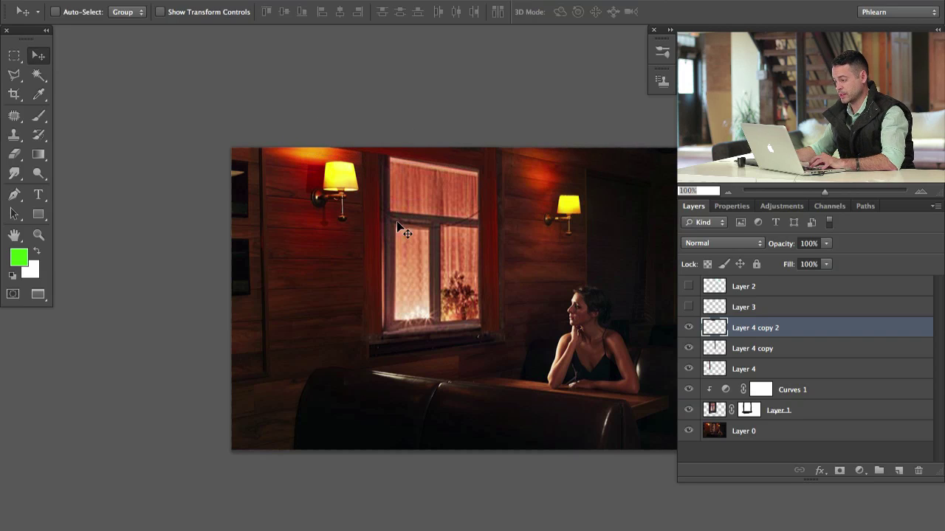
{"action": "left_click_drag", "start_coordinate": [524, 240], "coordinate": [474, 213]}
{"action": "key", "text": "ctrl+t"}
{"action": "left_click_drag", "start_coordinate": [397, 116], "coordinate": [397, 111]}
{"action": "key", "text": "Return"}
{"action": "left_click_drag", "start_coordinate": [512, 268], "coordinate": [513, 269]}
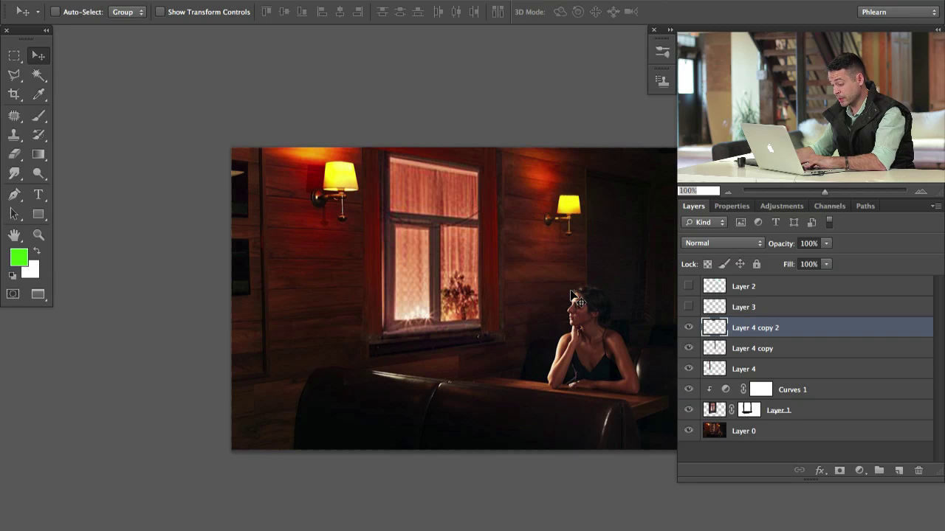
- Duplicate a strip under the window, rotating and scaling it to about 64% as a sill
{"action": "left_click_drag", "start_coordinate": [572, 299], "coordinate": [499, 431]}
{"action": "key", "text": "ctrl+t"}
{"action": "left_click_drag", "start_coordinate": [524, 389], "coordinate": [481, 338]}
{"action": "left_click_drag", "start_coordinate": [275, 365], "coordinate": [267, 345]}
{"action": "left_click_drag", "start_coordinate": [322, 400], "coordinate": [373, 360]}
{"action": "key", "text": "Return"}
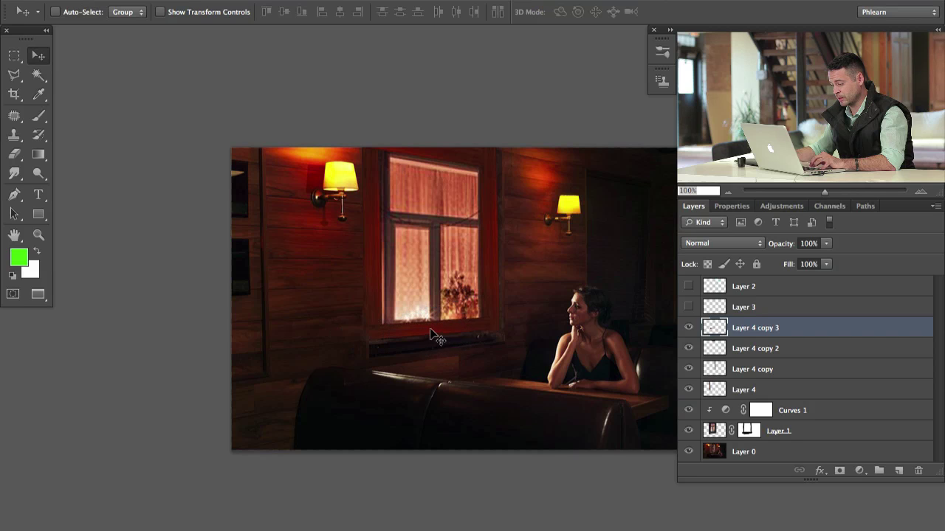
{"action": "left_click_drag", "start_coordinate": [436, 341], "coordinate": [491, 373]}
{"action": "key", "text": "ctrl+t"}
{"action": "key", "text": "Return"}
- Merge the four board layers into Layer 4 copy 3, then toggle and nudge it to check placement
{"action": "left_click", "coordinate": [751, 391], "text": "shift"}
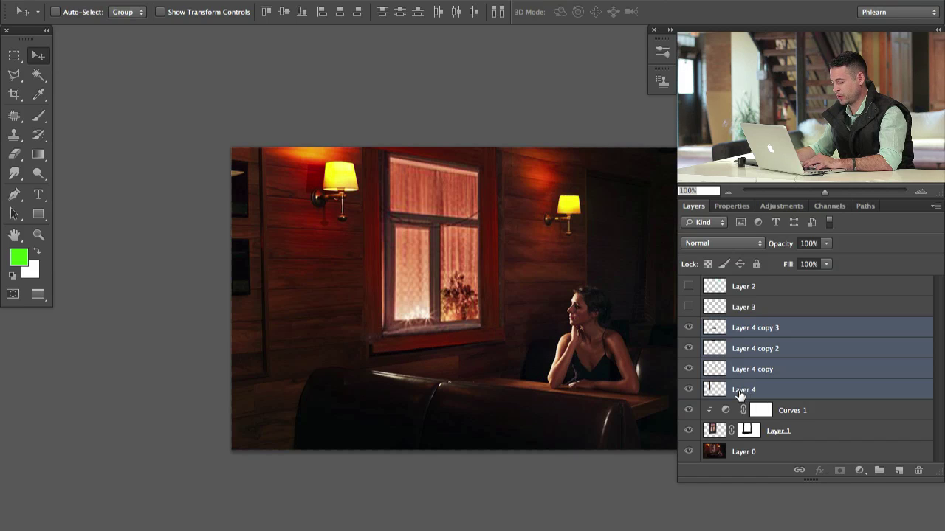
{"action": "mouse_move", "coordinate": [690, 329]}
{"action": "left_mouse_down"}
{"action": "mouse_move", "coordinate": [691, 356]}
{"action": "mouse_move", "coordinate": [686, 331]}
{"action": "left_mouse_up"}
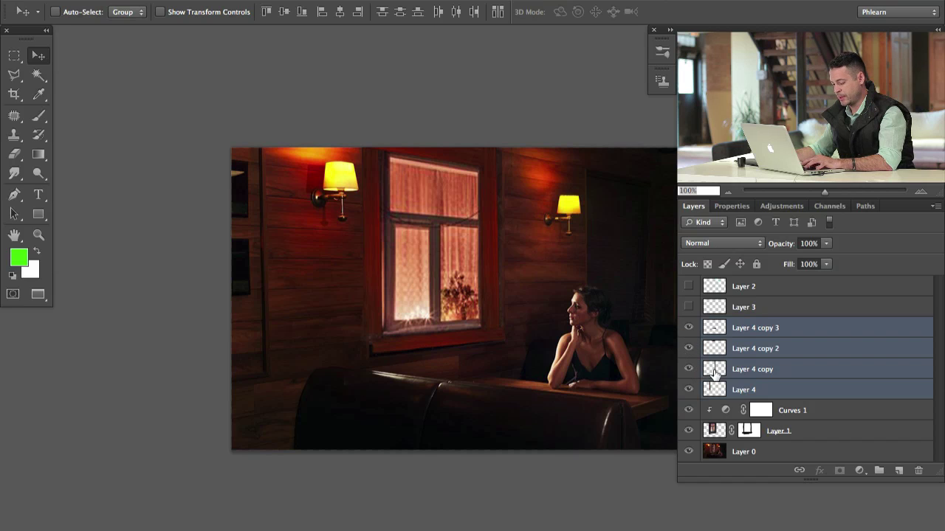
{"action": "key", "text": "ctrl+e"}
{"action": "left_click", "coordinate": [689, 329]}
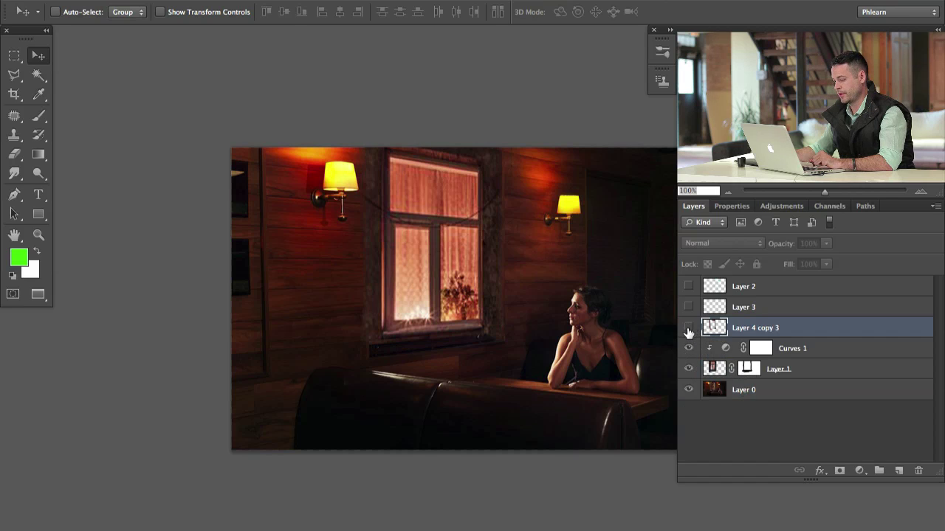
{"action": "left_click", "coordinate": [689, 329]}
{"action": "left_click", "coordinate": [689, 330]}
{"action": "left_click", "coordinate": [688, 329]}
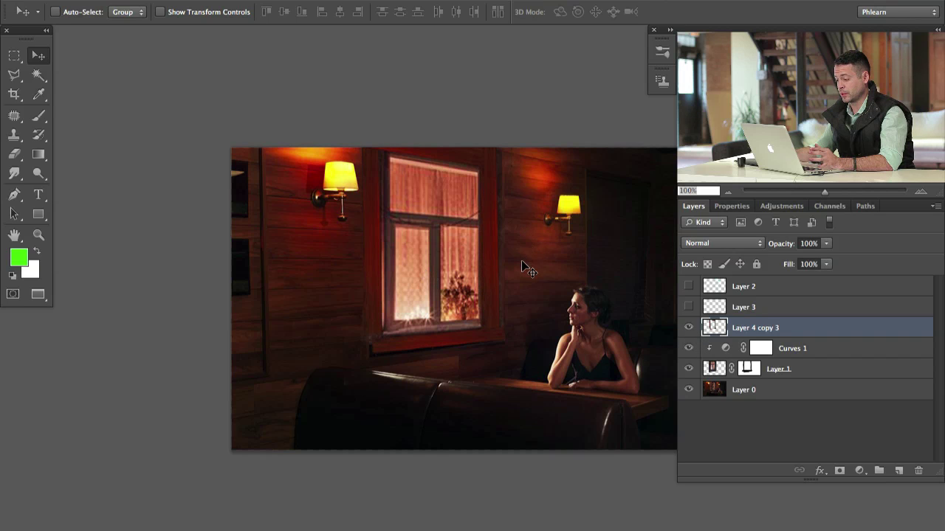
{"action": "key", "text": "Right"}
{"action": "key", "text": "Left"}
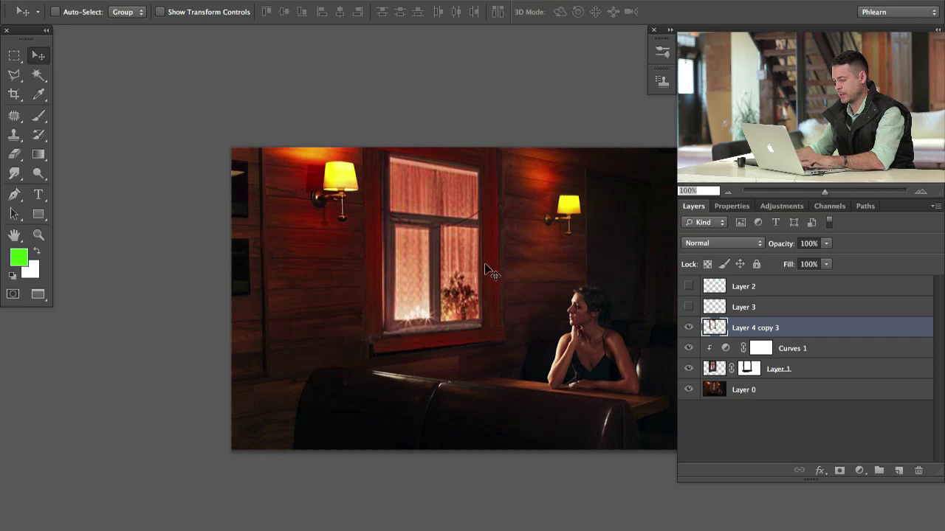
- Apply Hue/Saturation to the boards with Saturation -36 and Lightness -17, then toggle them to compare
{"action": "key", "text": "ctrl+u"}
{"action": "scroll", "coordinate": [532, 296], "scroll_direction": "down", "scroll_amount": 2}
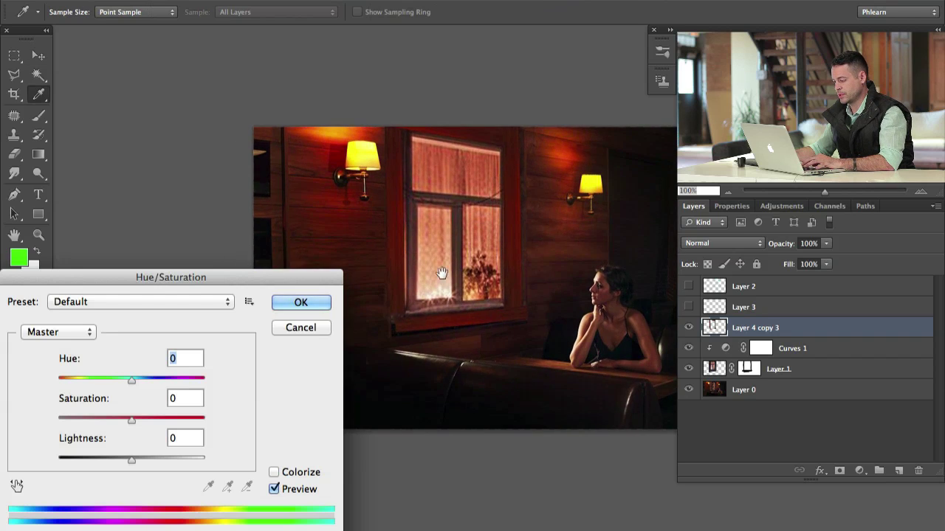
{"action": "left_click_drag", "start_coordinate": [316, 273], "coordinate": [308, 185]}
{"action": "left_click_drag", "start_coordinate": [122, 331], "coordinate": [96, 325]}
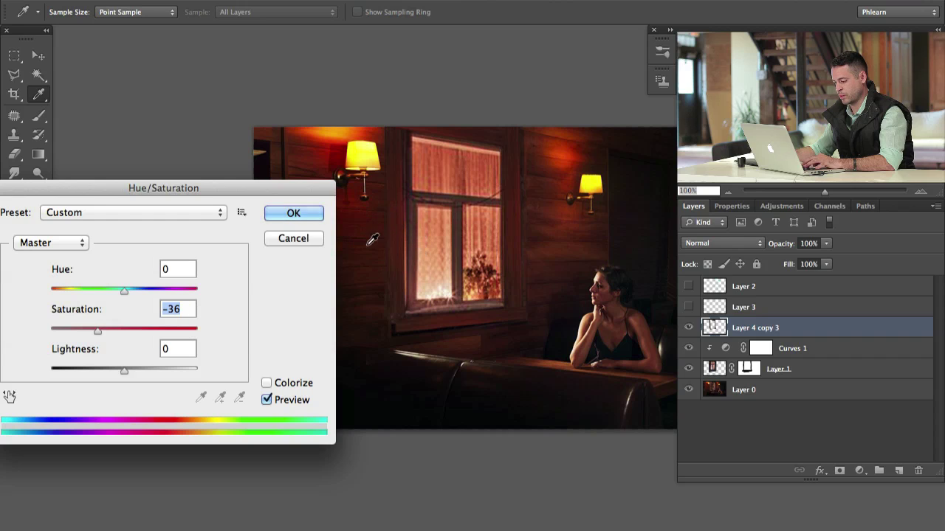
{"action": "left_click_drag", "start_coordinate": [131, 372], "coordinate": [110, 366]}
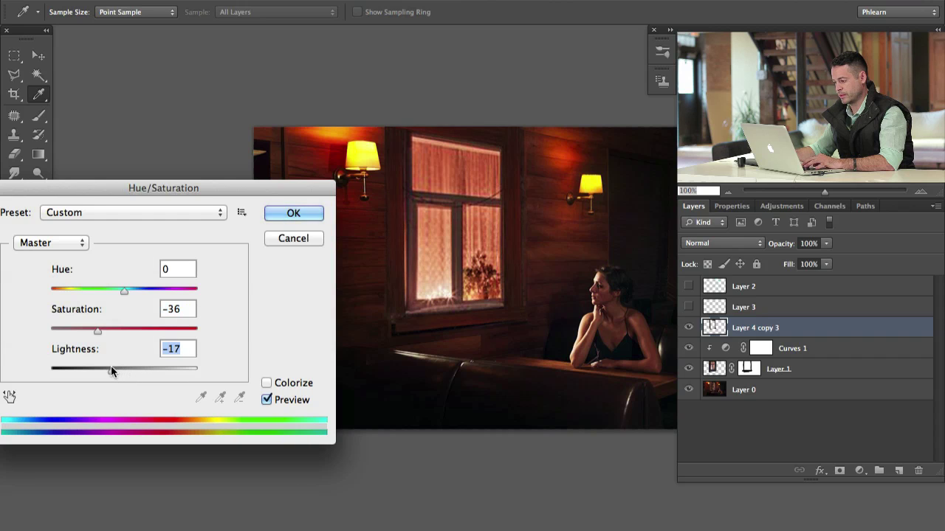
{"action": "left_click", "coordinate": [297, 212]}
{"action": "left_click", "coordinate": [689, 329]}
{"action": "left_click", "coordinate": [690, 330]}
- Add a mask to Layer 4 copy 3, brush its edges in black and white at 10% flow, then hide the composite
{"action": "left_click", "coordinate": [840, 471]}
{"action": "key", "text": "b"}
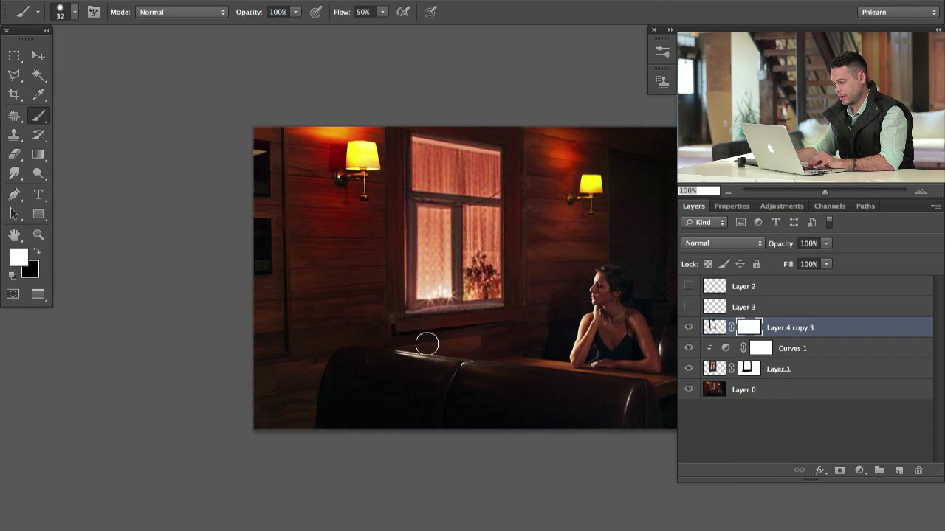
{"action": "key", "text": "x"}
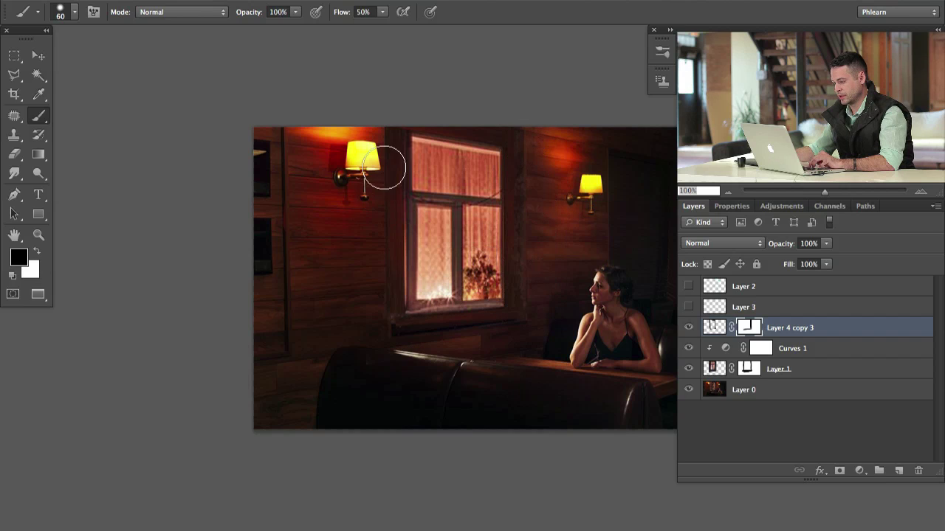
{"action": "key", "text": "shift+1"}
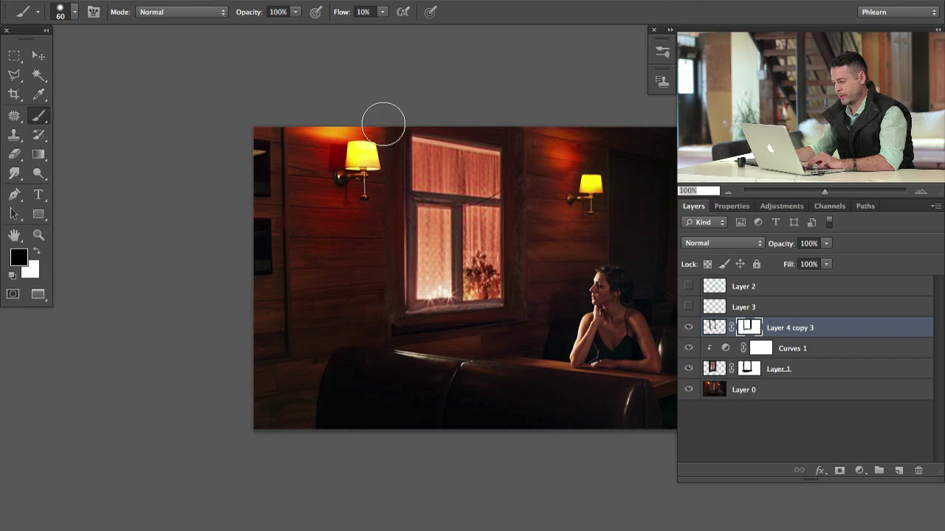
{"action": "key", "text": "x"}
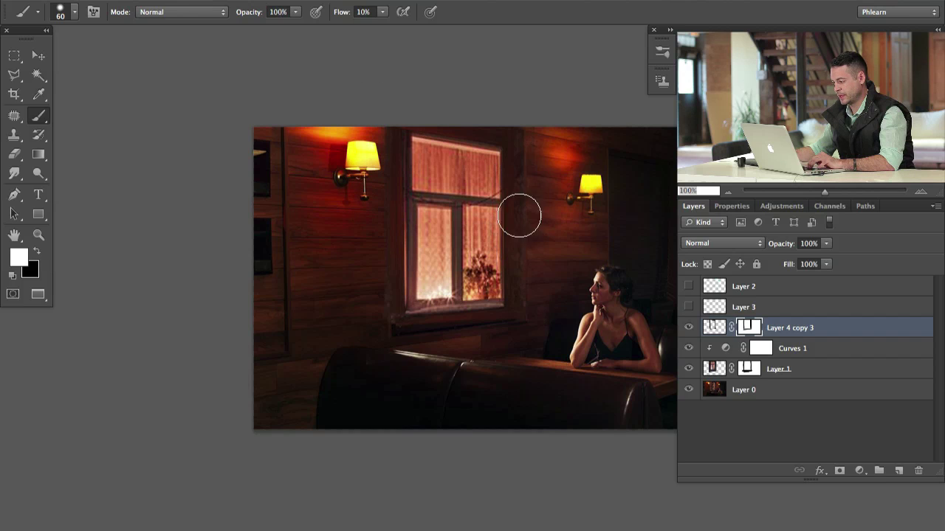
{"action": "key", "text": "x"}
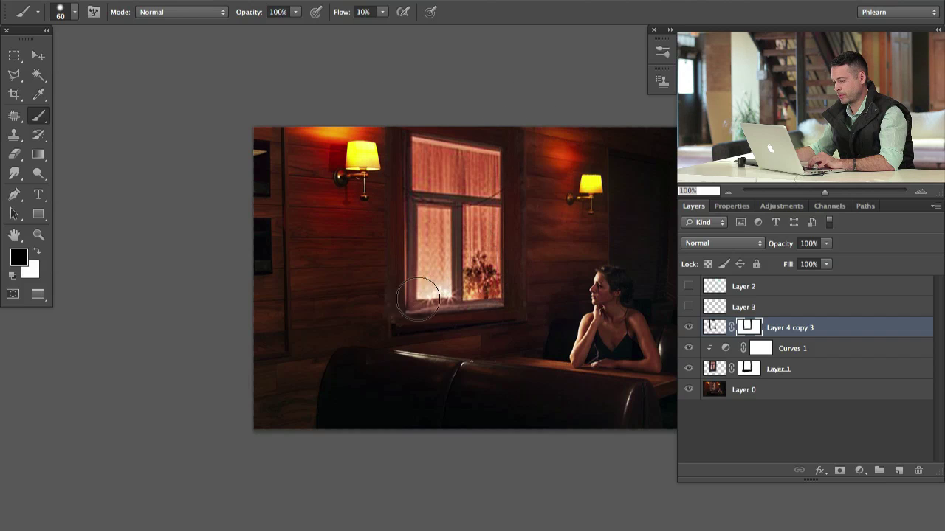
{"action": "key", "text": "x"}
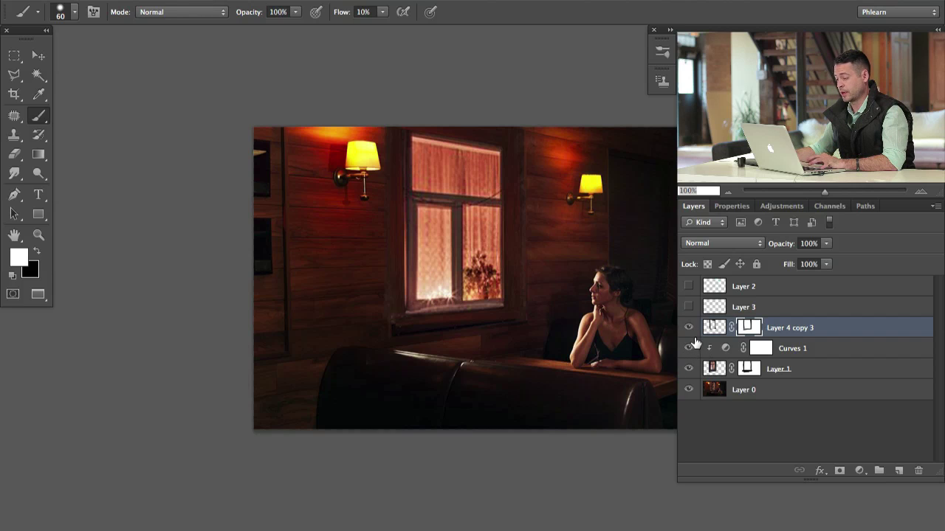
{"action": "left_click", "coordinate": [689, 369]}
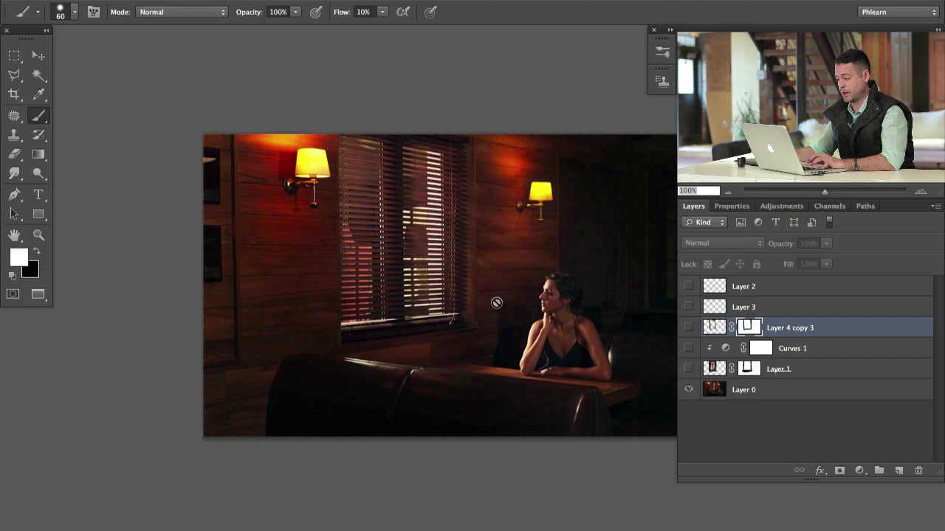
- Float the cafe and snowy building photos as separate windows, keeping the cafe photo in front
{"action": "key", "text": "f"}
{"action": "left_click_drag", "start_coordinate": [423, 141], "coordinate": [424, 301]}
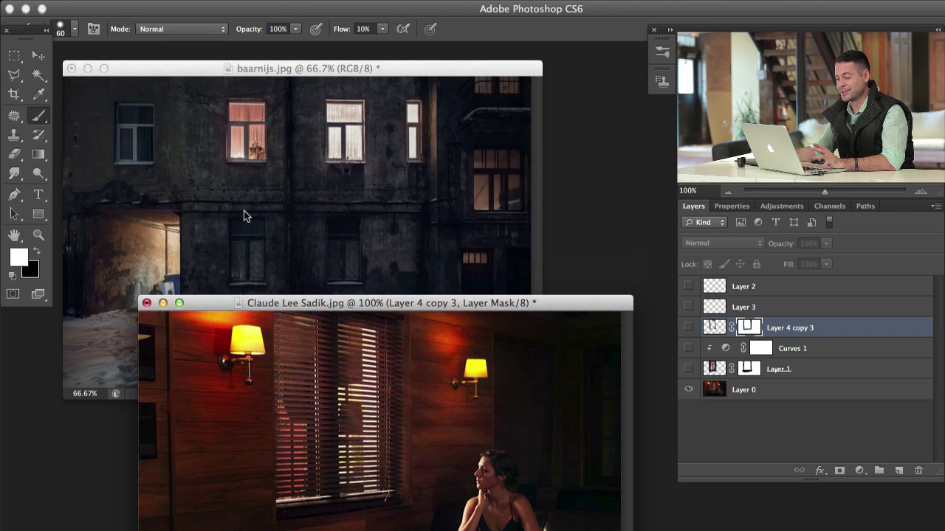
{"action": "left_click_drag", "start_coordinate": [329, 74], "coordinate": [343, 60]}
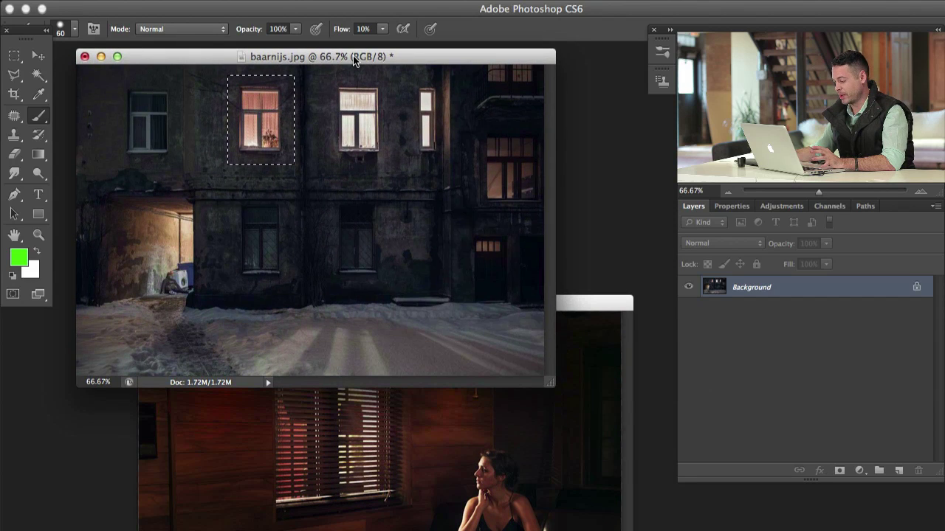
{"action": "left_click", "coordinate": [591, 303]}
{"action": "left_click_drag", "start_coordinate": [591, 303], "coordinate": [593, 106]}
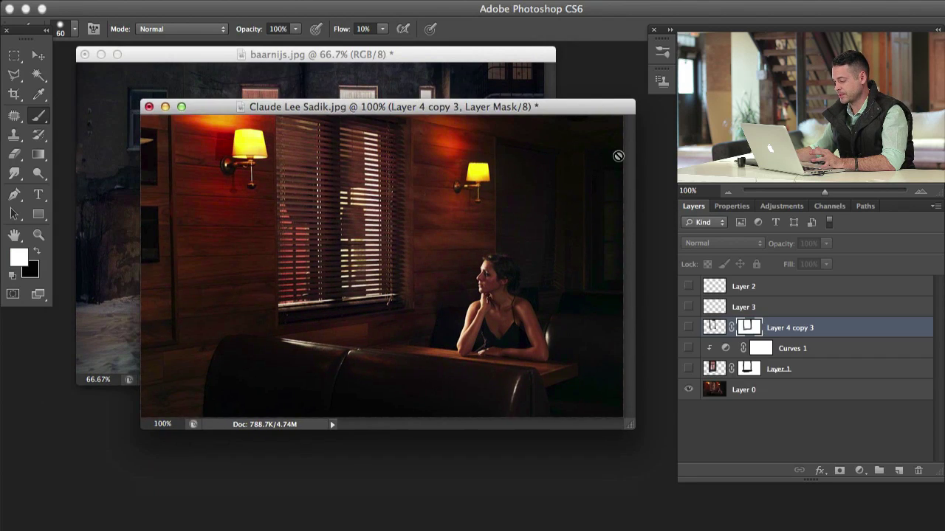
- Show Layer 1 and Curves 1 again, and pull the RGB curve down to darken the window
{"action": "left_click", "coordinate": [688, 369]}
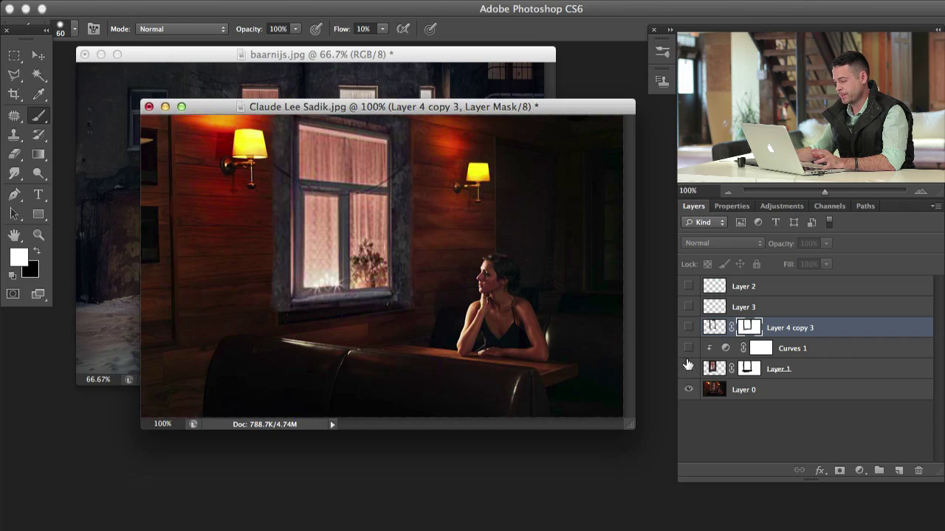
{"action": "left_click", "coordinate": [688, 348]}
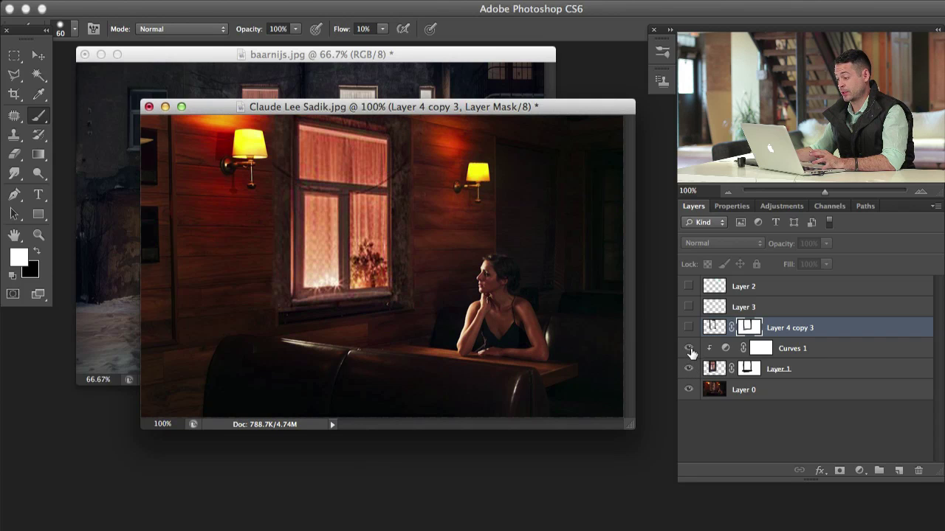
{"action": "left_click", "coordinate": [690, 348]}
{"action": "left_click", "coordinate": [690, 349]}
{"action": "left_click", "coordinate": [690, 348]}
{"action": "left_click", "coordinate": [691, 348]}
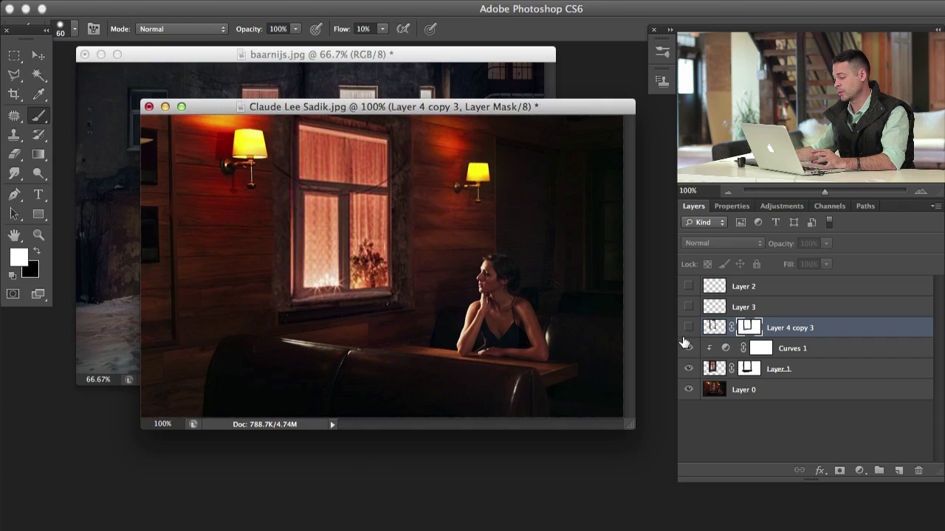
{"action": "double_click", "coordinate": [723, 352]}
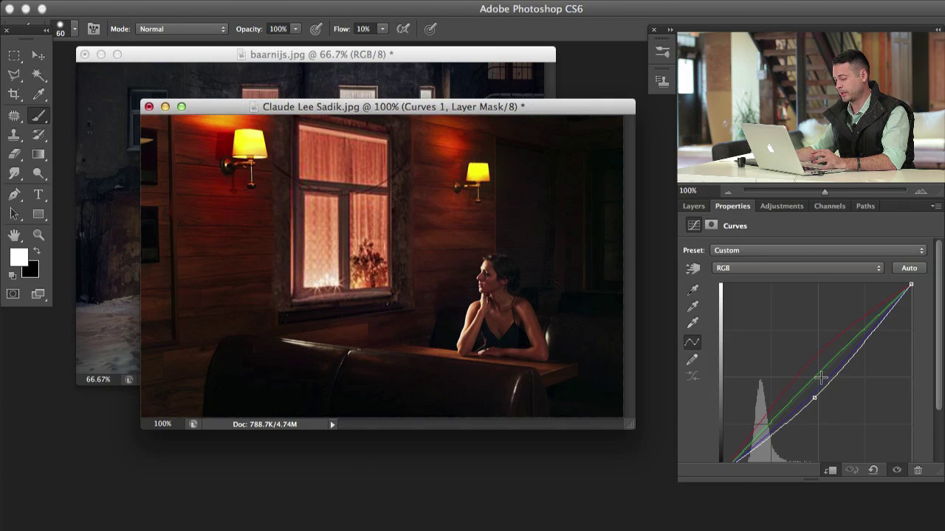
{"action": "mouse_move", "coordinate": [812, 399]}
{"action": "left_mouse_down"}
{"action": "mouse_move", "coordinate": [822, 405]}
{"action": "mouse_move", "coordinate": [815, 377]}
{"action": "mouse_move", "coordinate": [825, 401]}
{"action": "left_mouse_up"}
{"action": "left_click", "coordinate": [692, 209]}
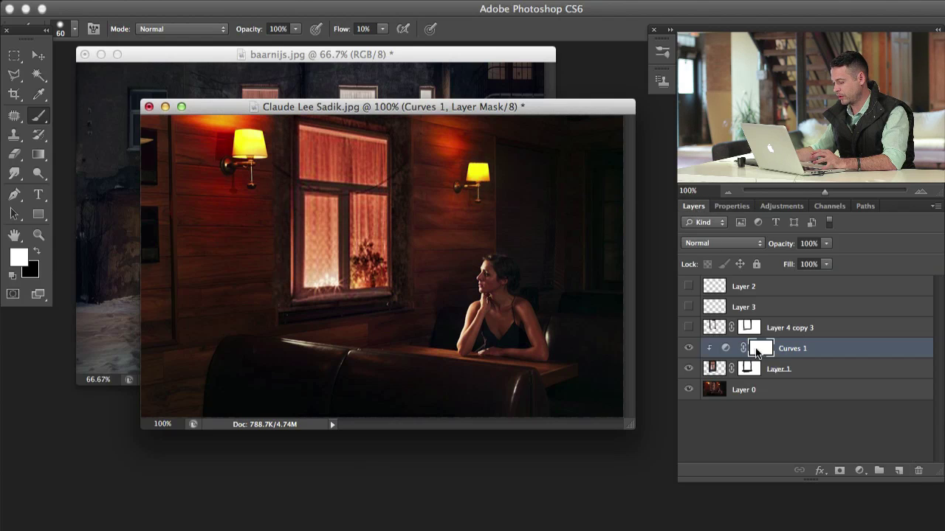
- Turn Layer 4 copy 3 and guide Layer 2 back on, and select Layers 2 and 3
{"action": "left_click", "coordinate": [690, 328]}
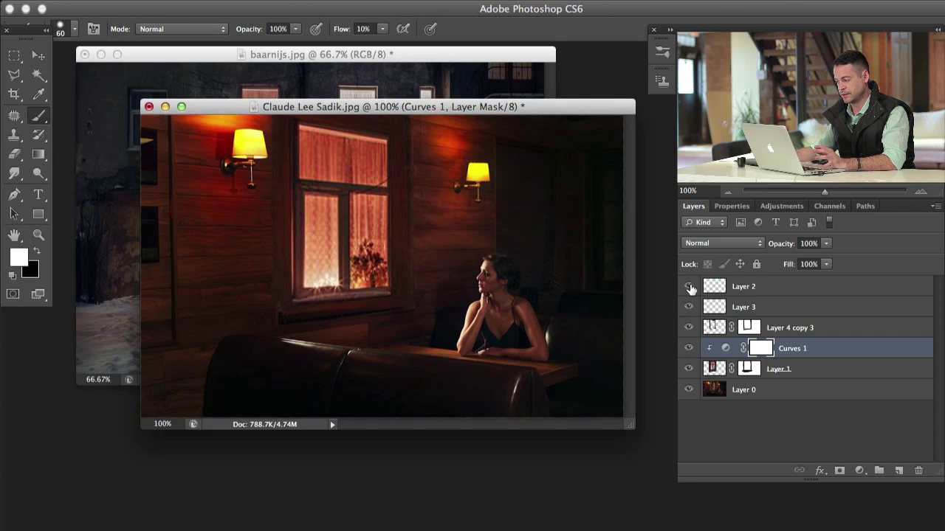
{"action": "left_click", "coordinate": [689, 286]}
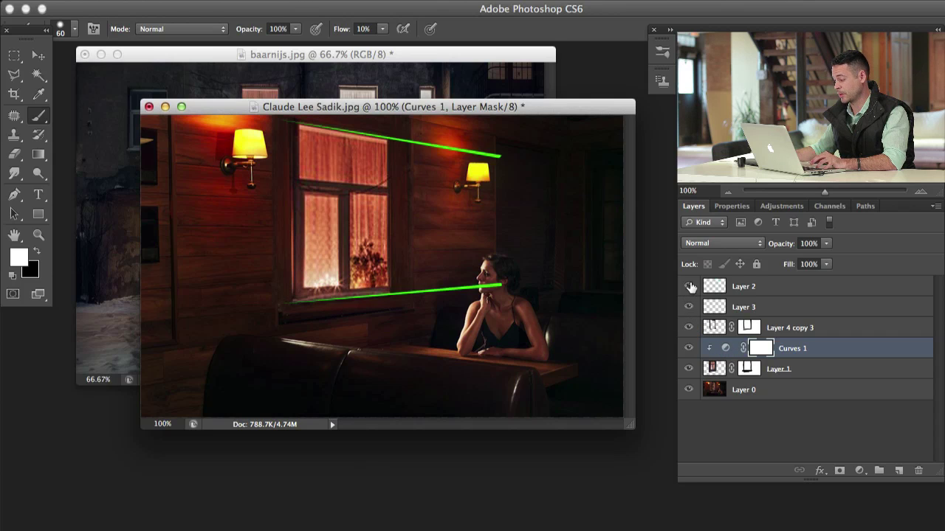
{"action": "left_click", "coordinate": [746, 289]}
{"action": "left_click", "coordinate": [772, 307], "text": "shift"}
- Delete guide Layers 2 and 3, then view the cafe composite full-screen at 100%
{"action": "key", "text": "Delete"}
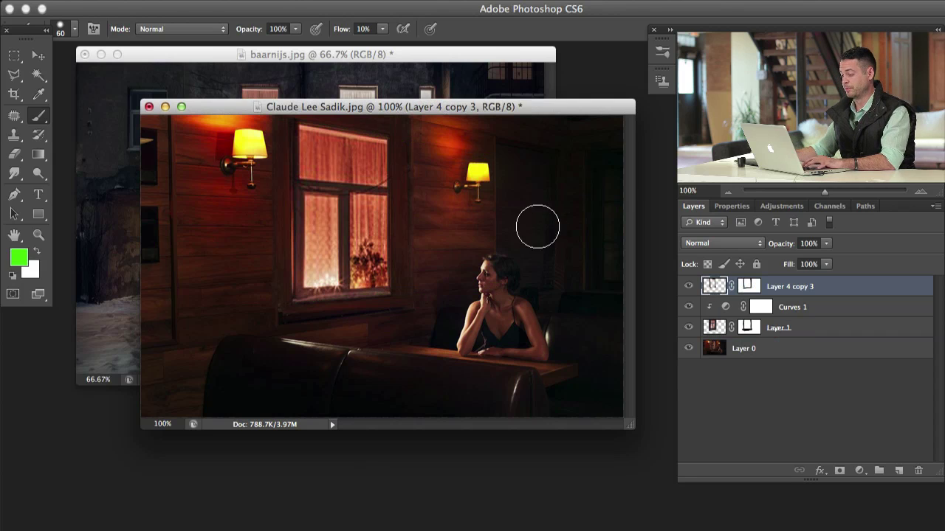
{"action": "key", "text": "f"}
{"action": "left_click_drag", "start_coordinate": [539, 331], "coordinate": [489, 314]}
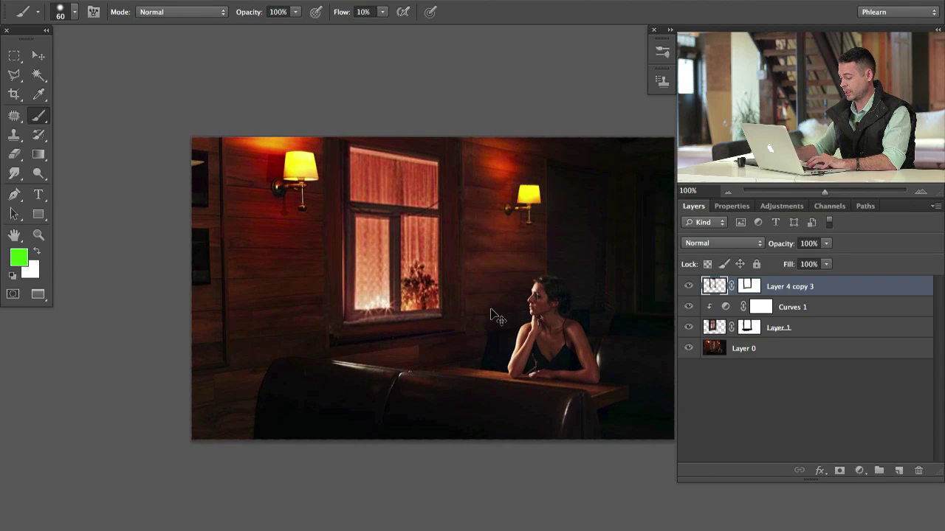
{"action": "key", "text": "ctrl+plus"}
{"action": "key", "text": "ctrl+minus"}
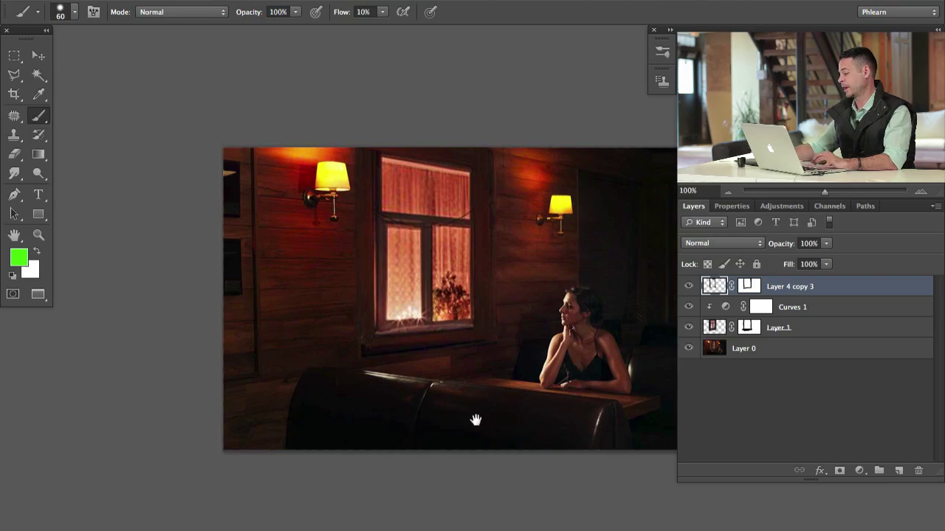